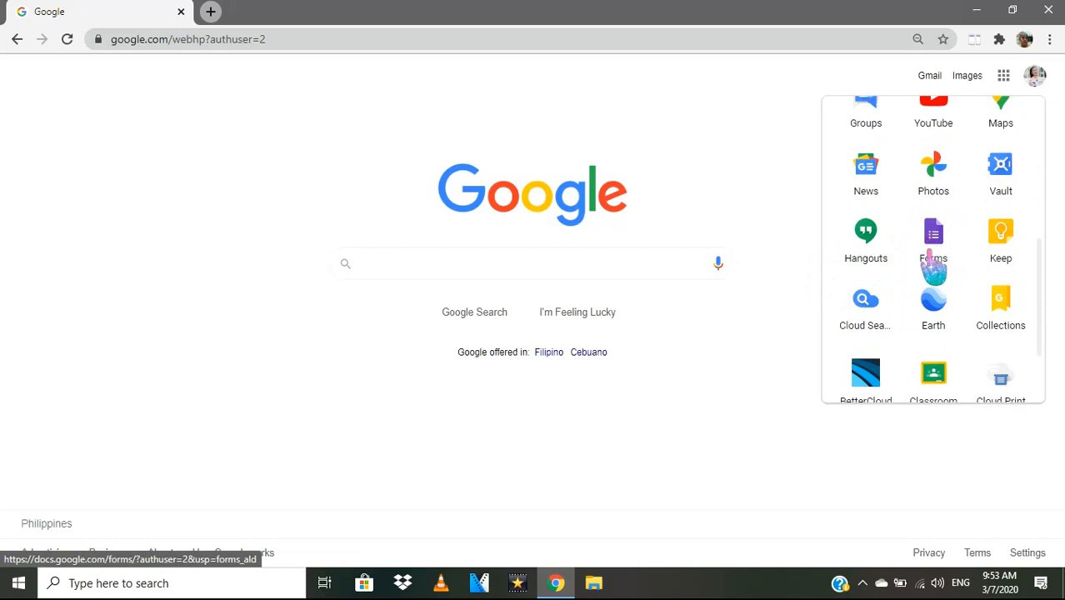
# Step: Open Google Forms and expand the full template gallery
pyautogui.click(933, 246)
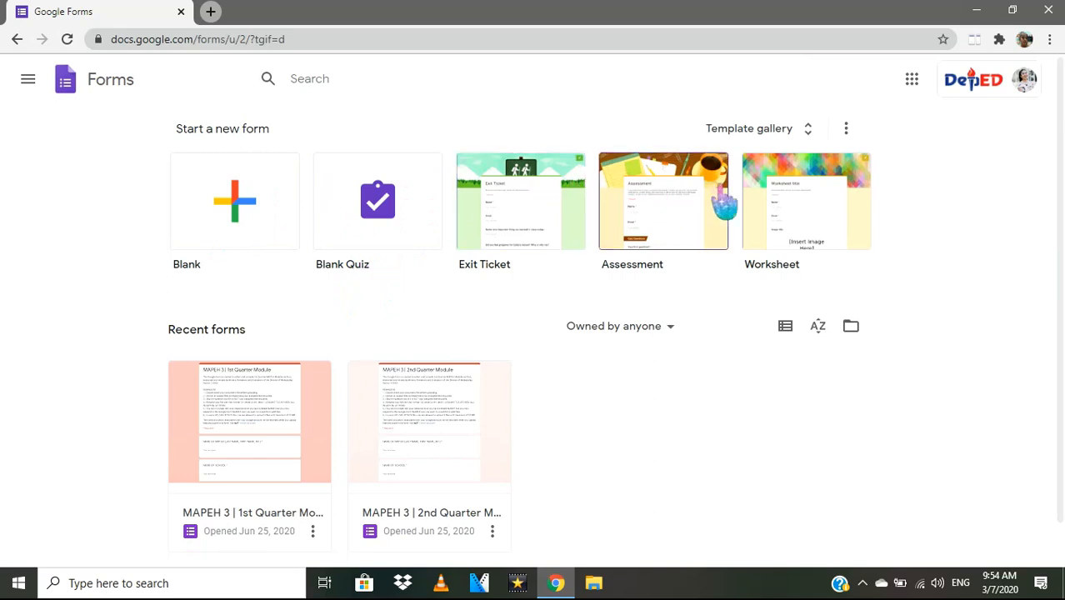
pyautogui.click(806, 133)
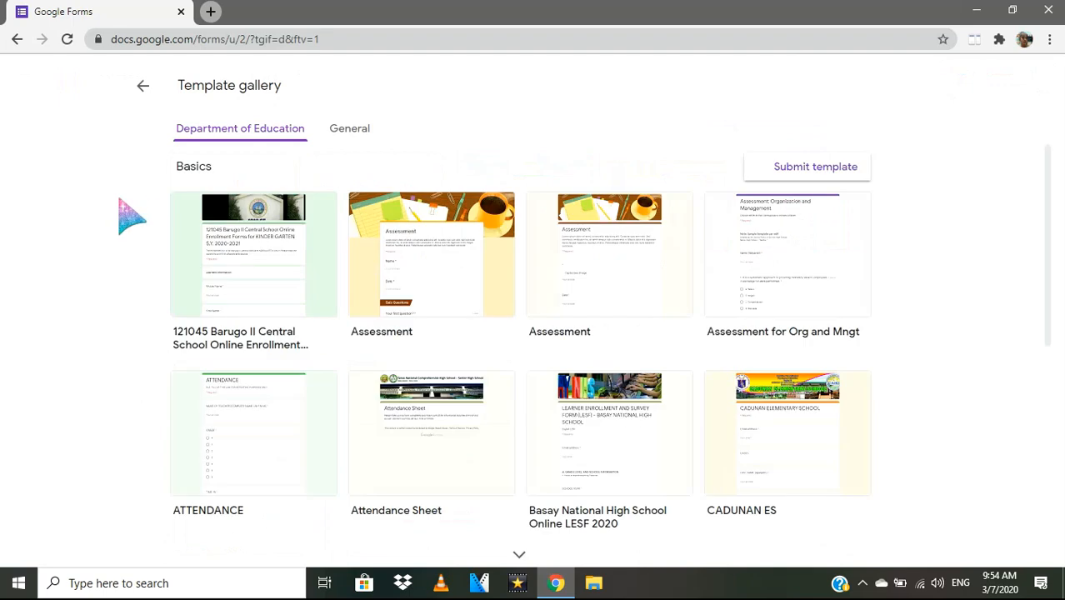
# Step: Look through the Department of Education form templates, from Basics down to Trackers
pyautogui.scroll(-15, 132, 217)
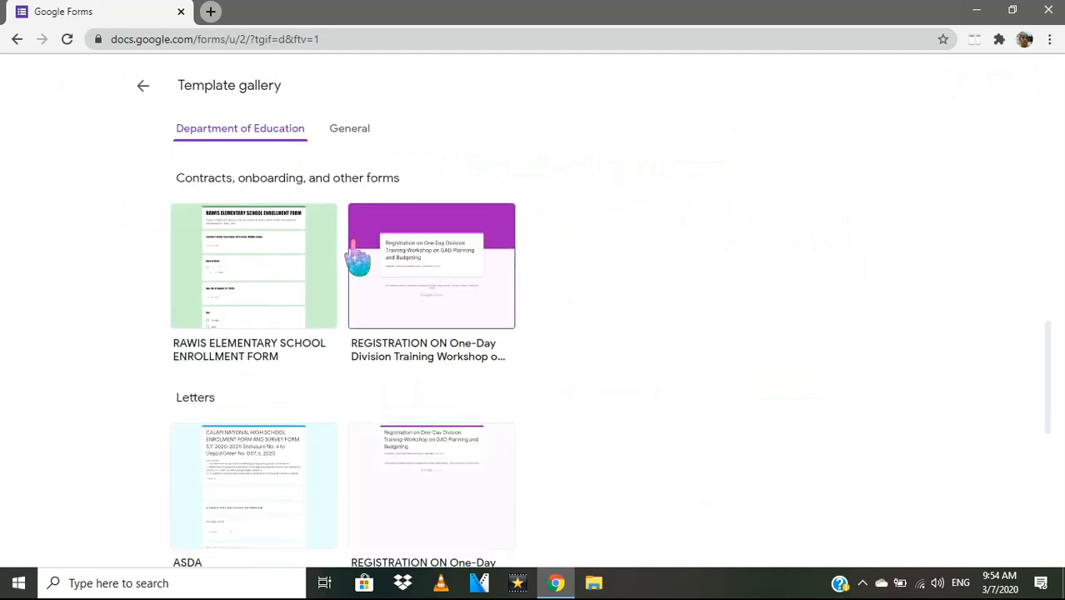
pyautogui.scroll(3, 358, 260)
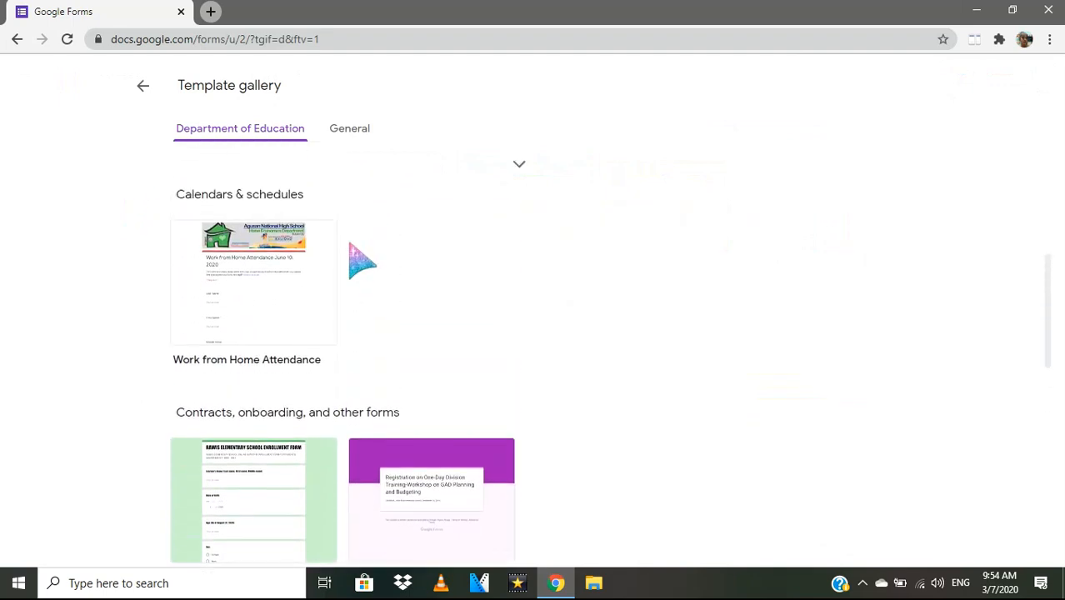
pyautogui.scroll(-6, 358, 260)
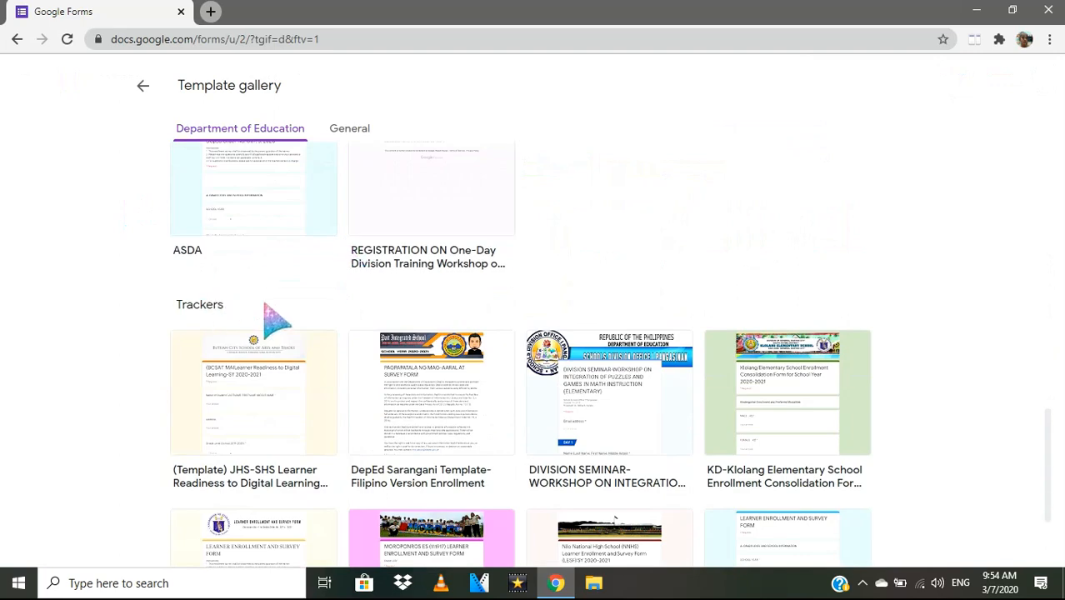
pyautogui.scroll(-2, 226, 369)
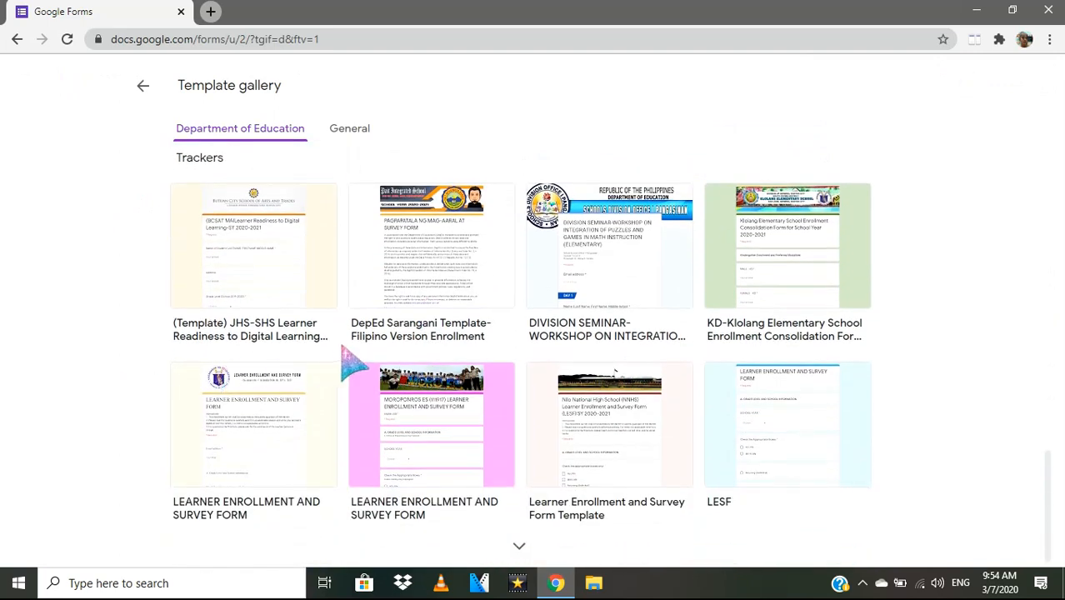
pyautogui.scroll(15, 350, 361)
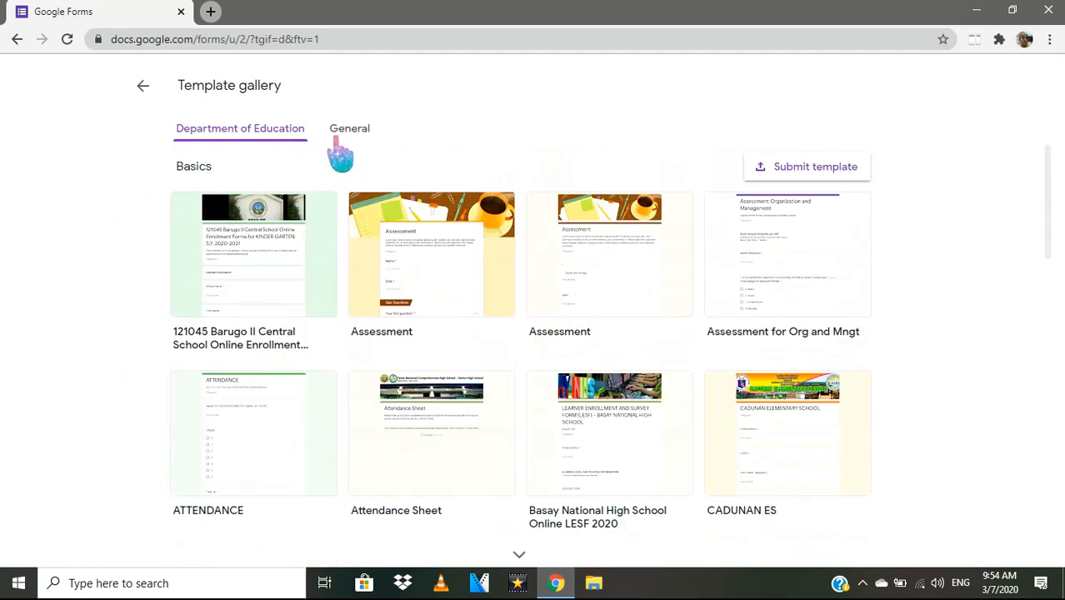
# Step: Look through the General templates for education, personal and work forms, and return to the Forms home page
pyautogui.click(340, 140)
pyautogui.scroll(-2, 575, 398)
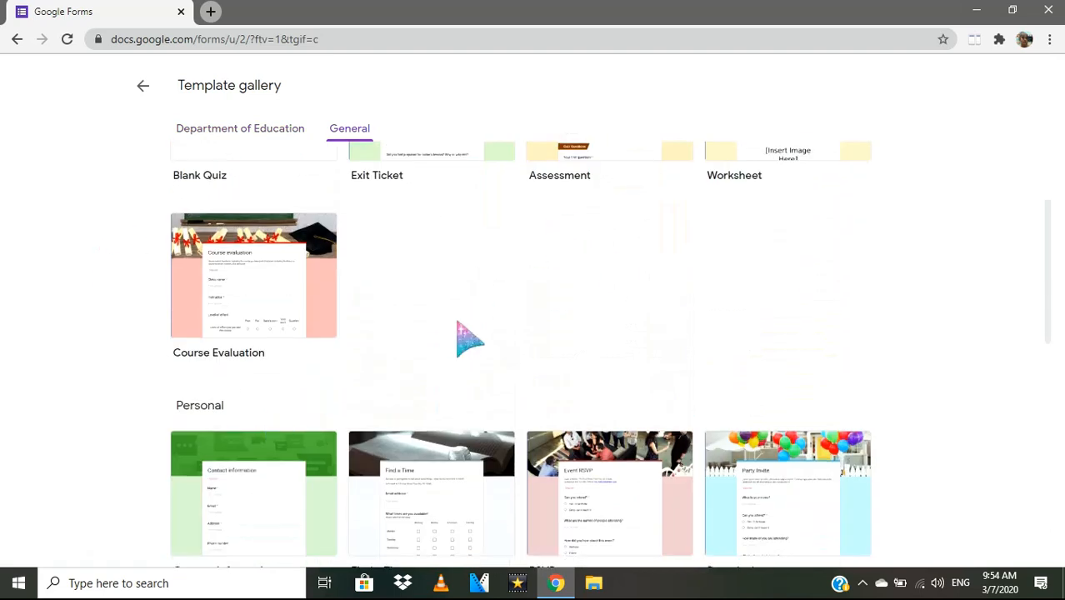
pyautogui.scroll(2, 498, 317)
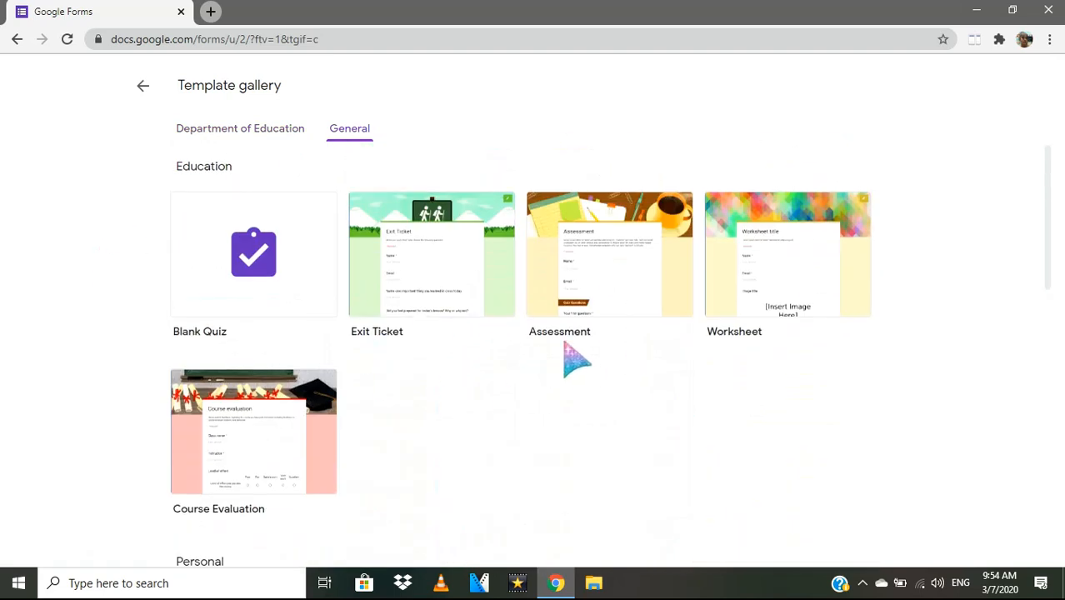
pyautogui.scroll(-4, 323, 400)
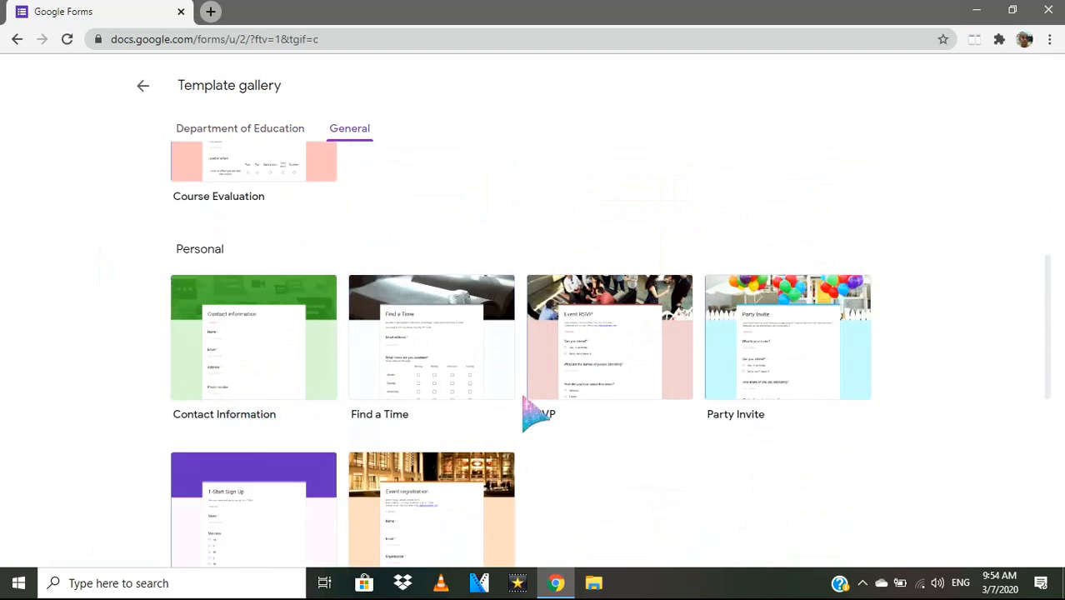
pyautogui.scroll(-3, 491, 410)
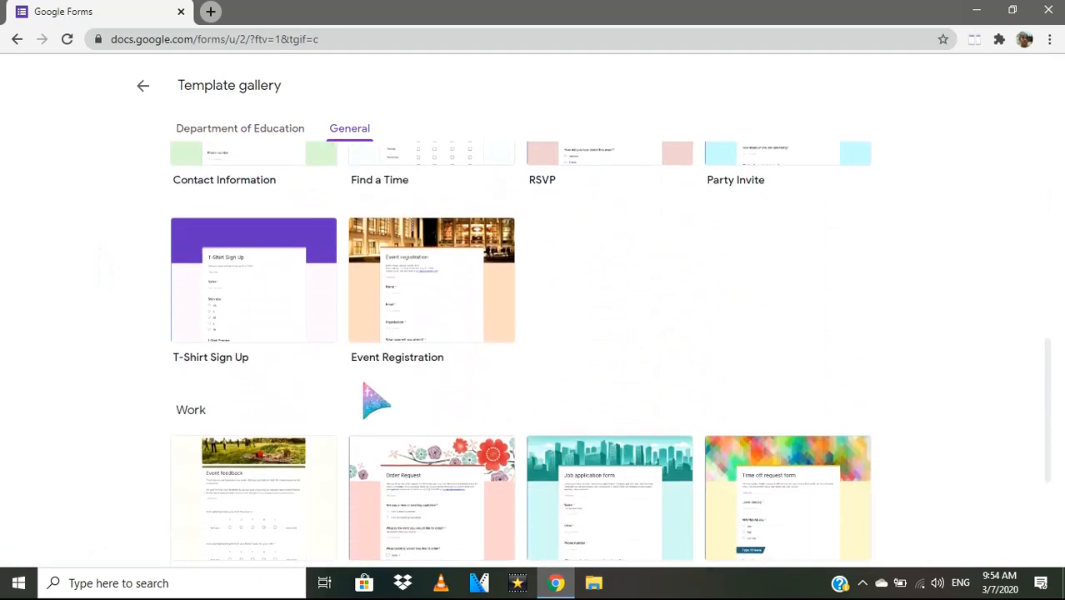
pyautogui.scroll(-2, 356, 390)
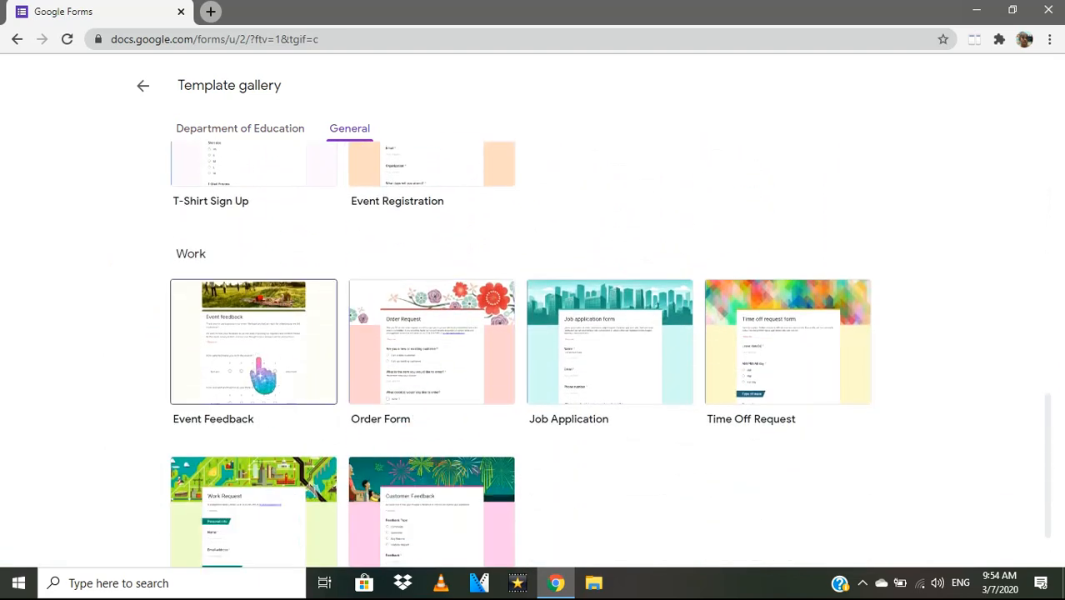
pyautogui.scroll(-1, 567, 382)
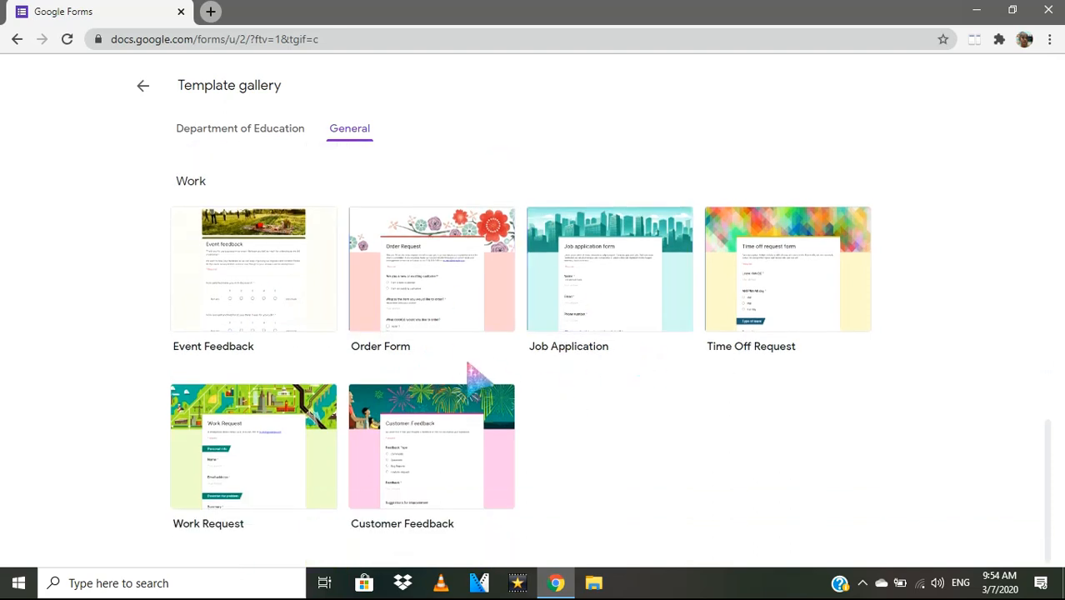
pyautogui.scroll(9, 297, 369)
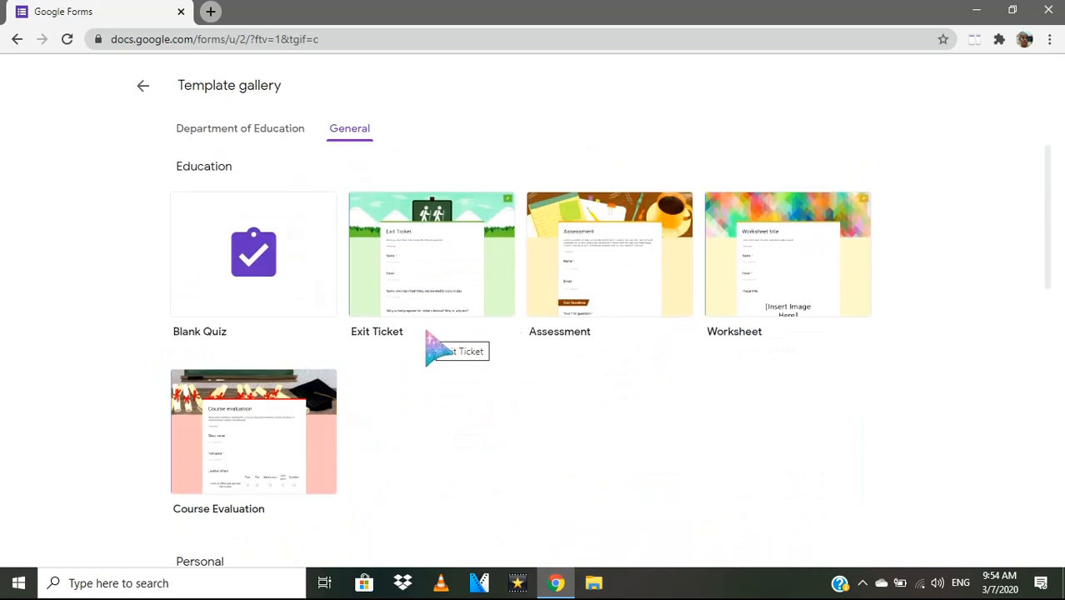
pyautogui.click(148, 87)
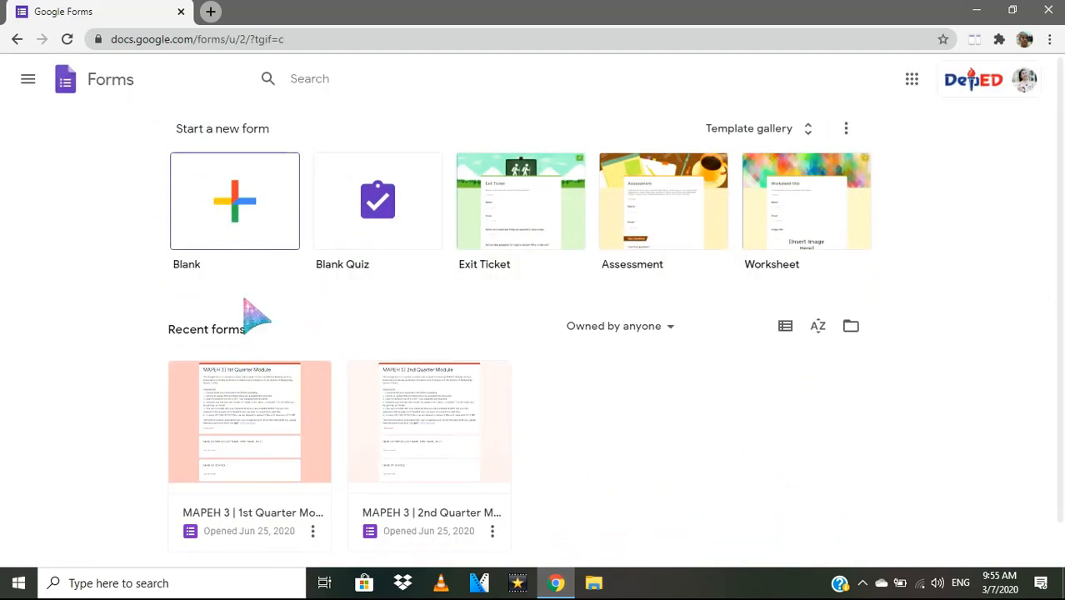
# Step: Create a blank quiz, decline the quiz tour and name the file Area of Quadrilaterals
pyautogui.click(375, 238)
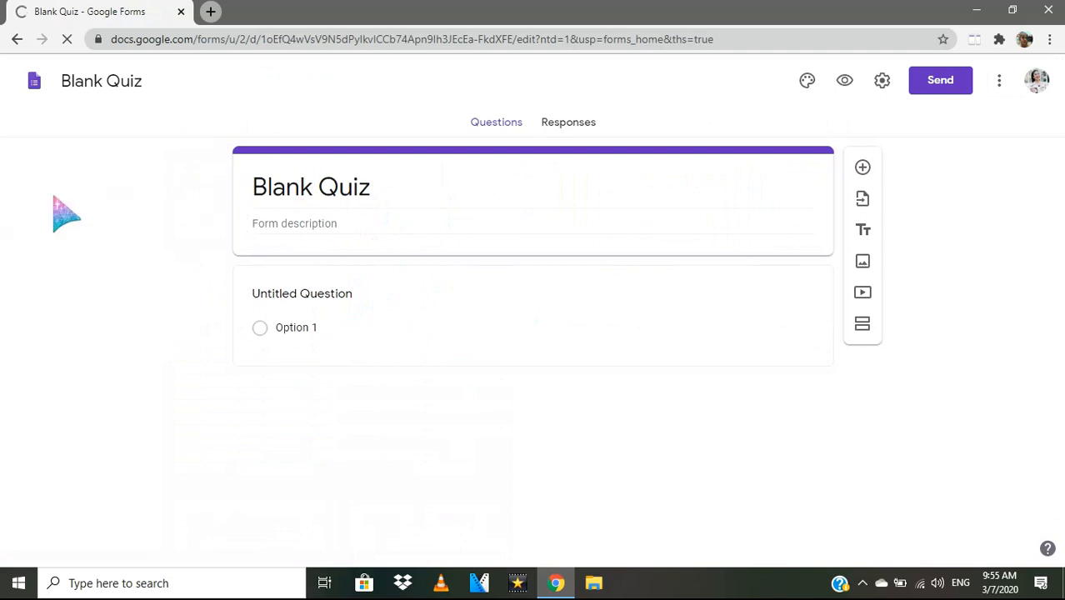
pyautogui.click(107, 81)
pyautogui.moveTo(145, 81); pyautogui.dragTo(49, 83)
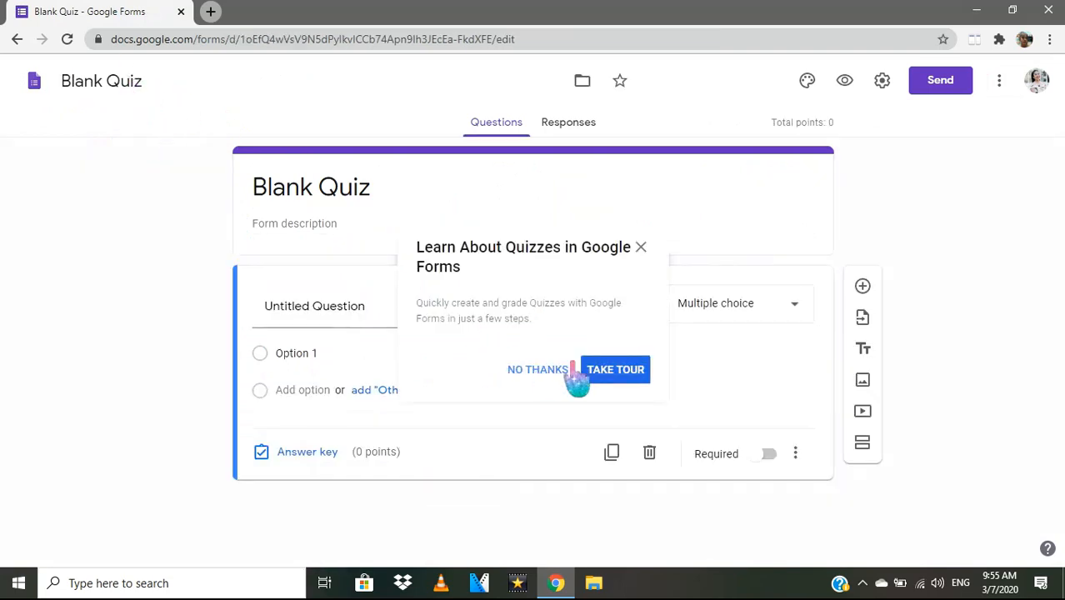
pyautogui.click(551, 376)
pyautogui.write('Area of')
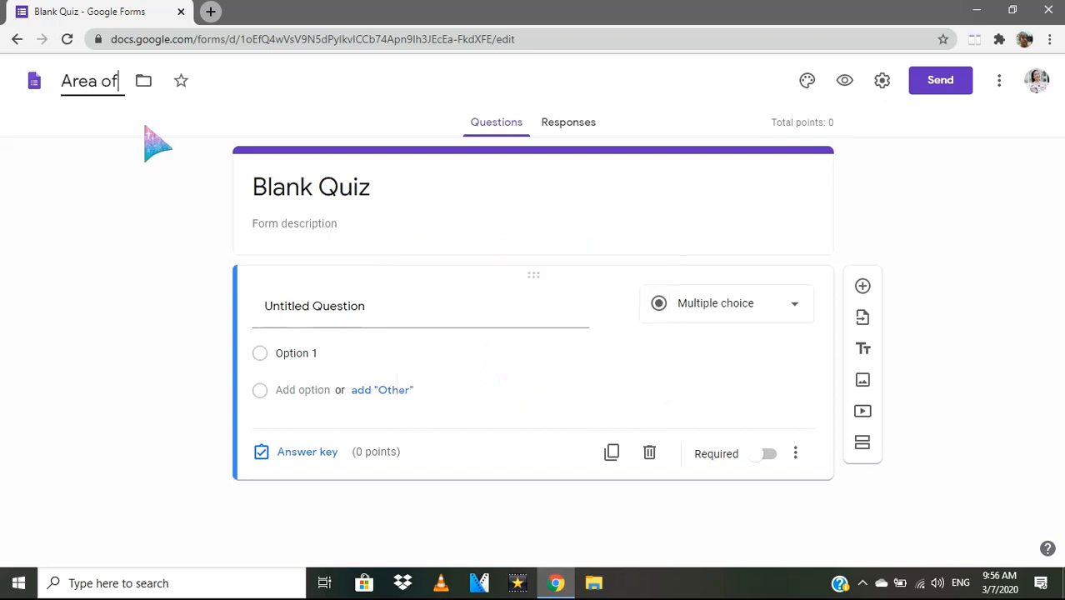
pyautogui.write(' Quadrilaterals')
# Step: Apply the file name as the form's title and enter Grade 4 Math as the form description
pyautogui.click(243, 171)
pyautogui.click(272, 223)
pyautogui.write('Gr')
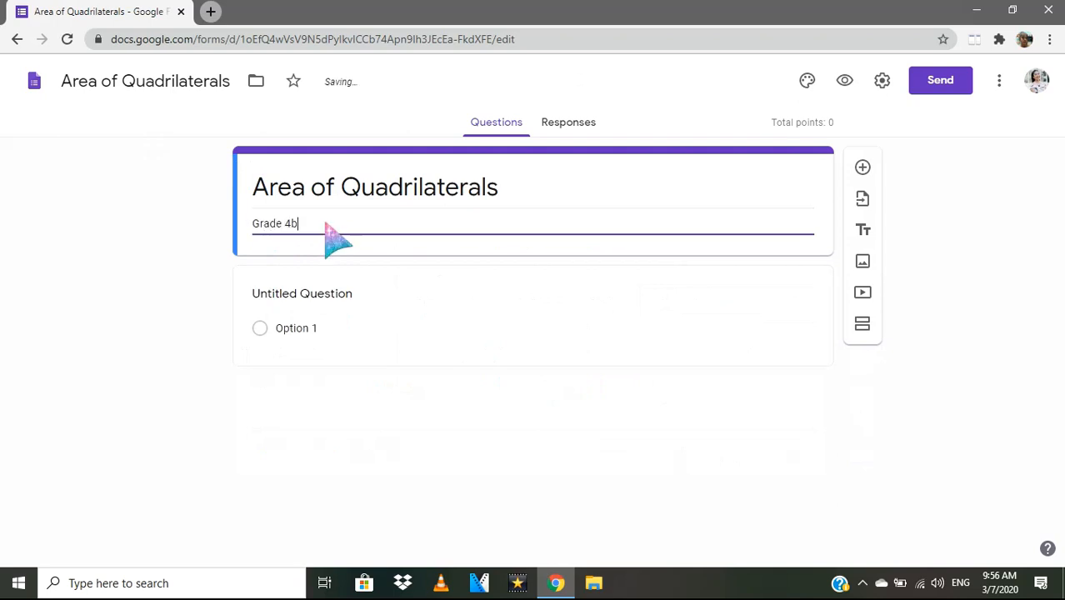
pyautogui.write('ade 4 Math')
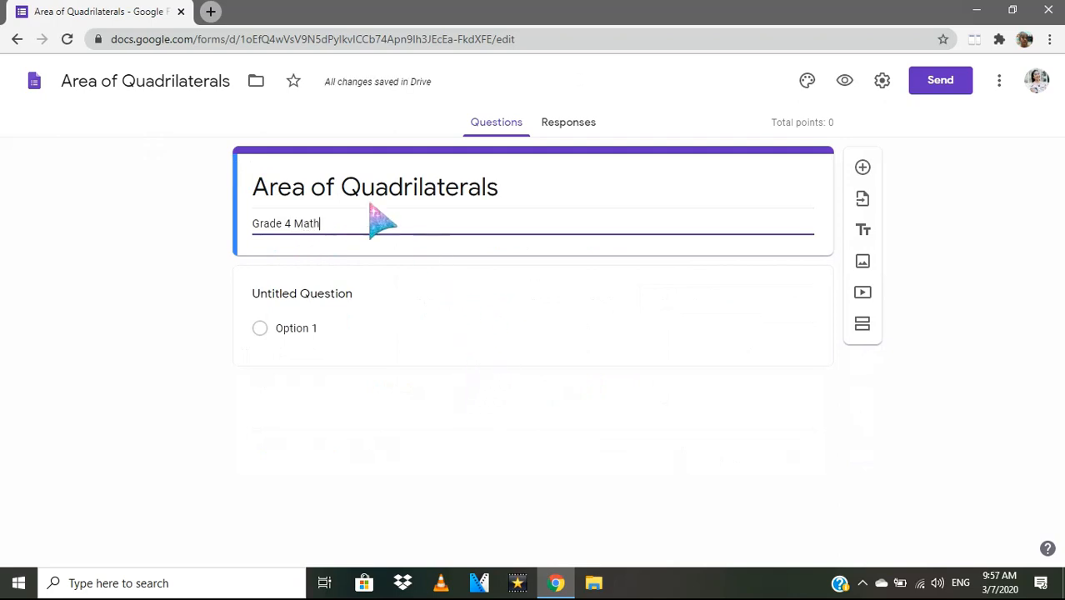
pyautogui.click(122, 80)
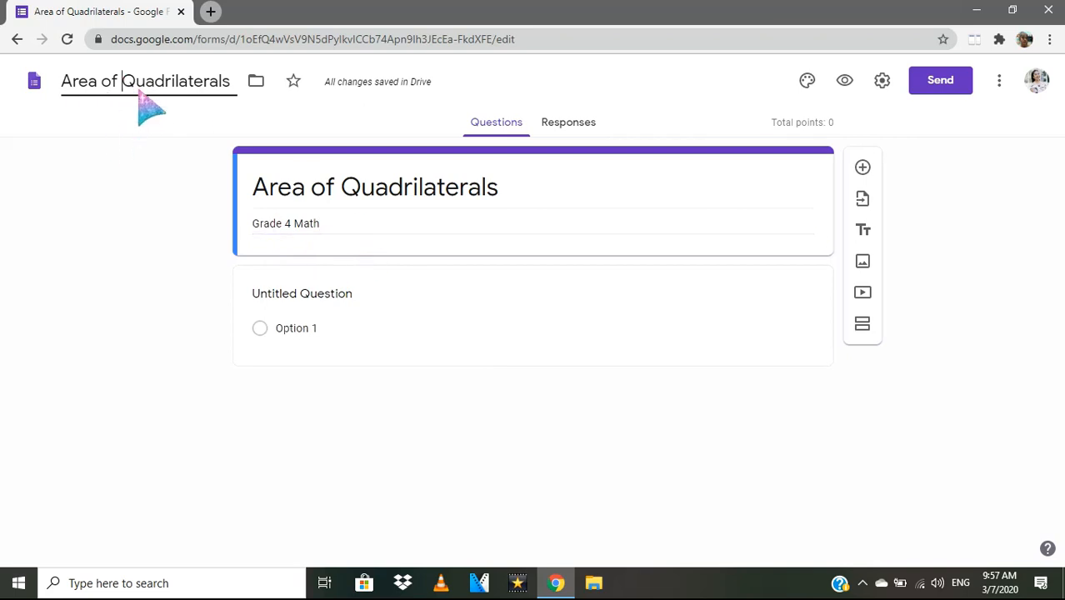
pyautogui.click(314, 195)
pyautogui.click(162, 182)
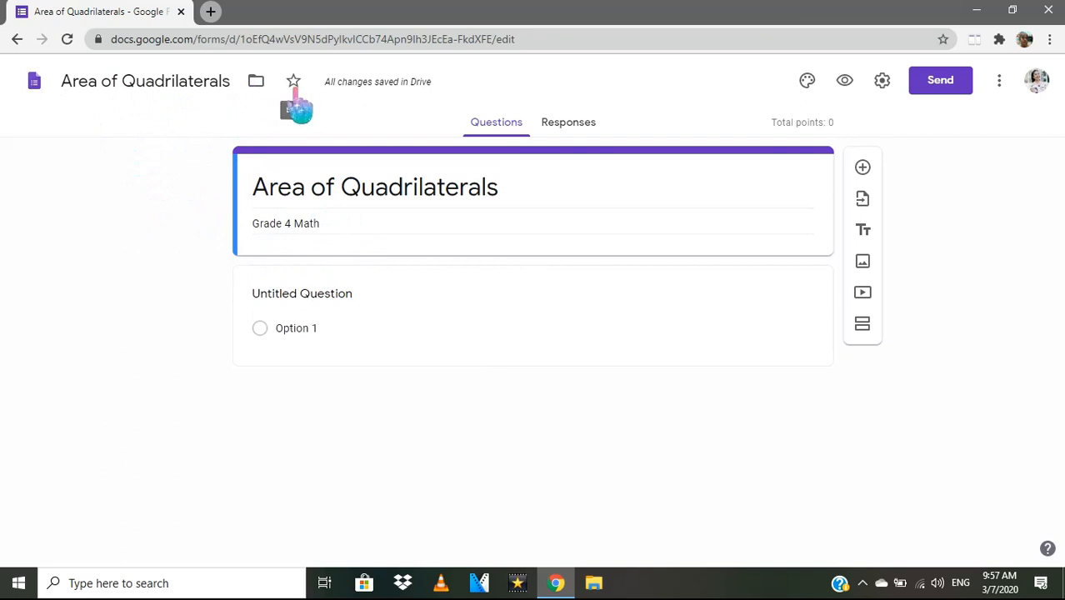
# Step: View the theme options for header image, theme color, background color and font style, and close them
pyautogui.click(805, 81)
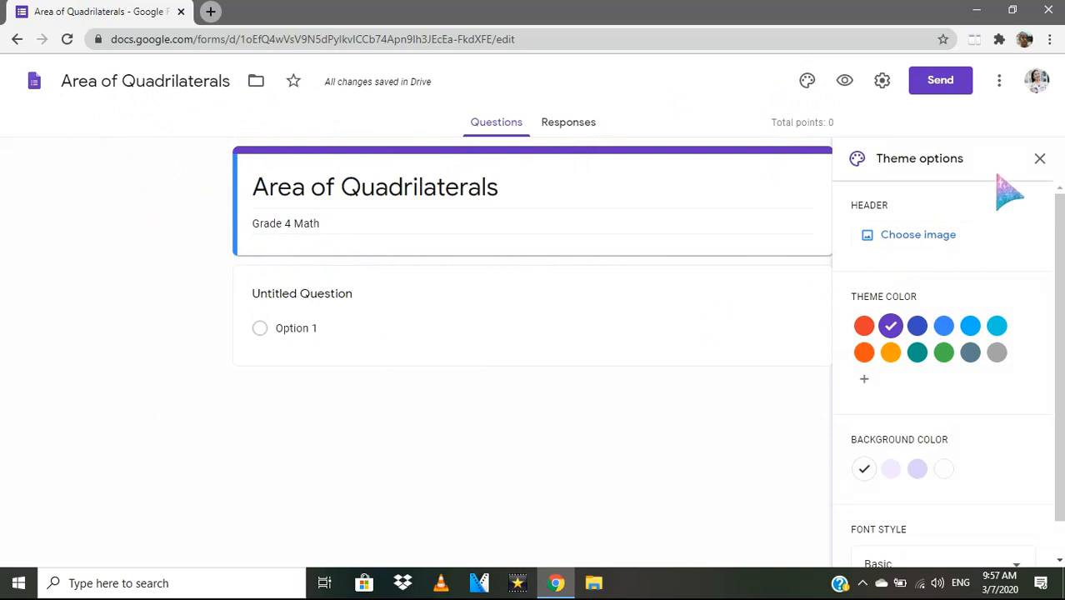
pyautogui.click(1039, 158)
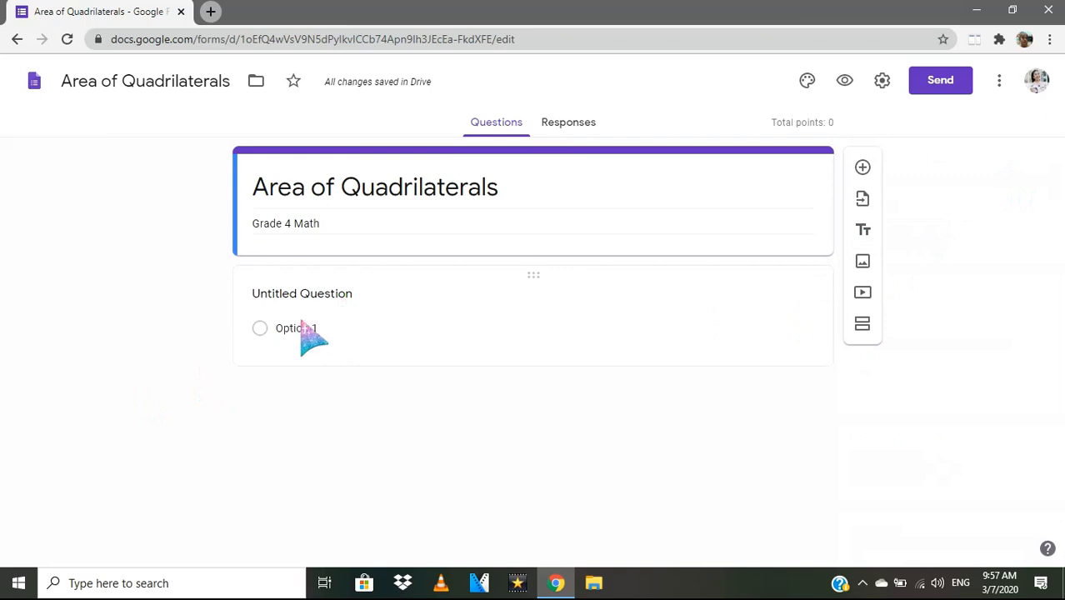
# Step: Change the untitled question to Name of Teacher and set its type to Multiple choice
pyautogui.click(303, 296)
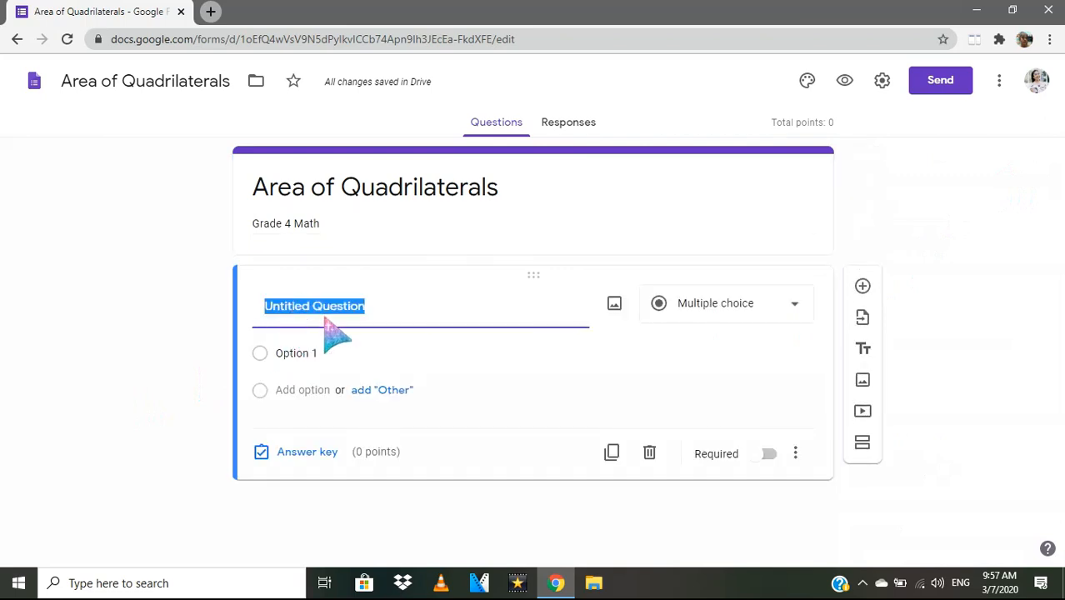
pyautogui.write('Name of Teacher')
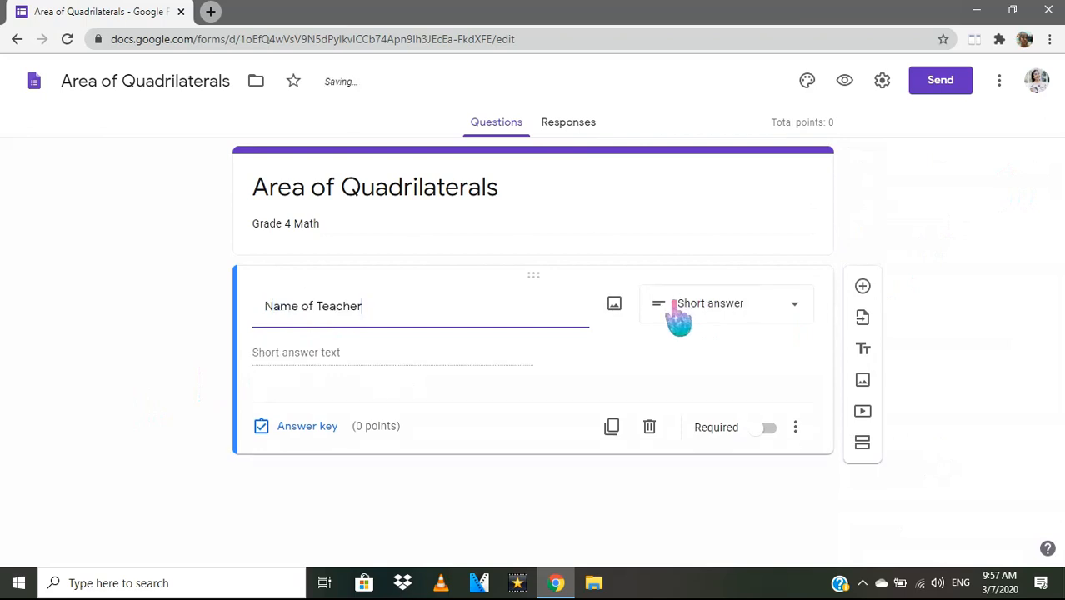
pyautogui.click(689, 316)
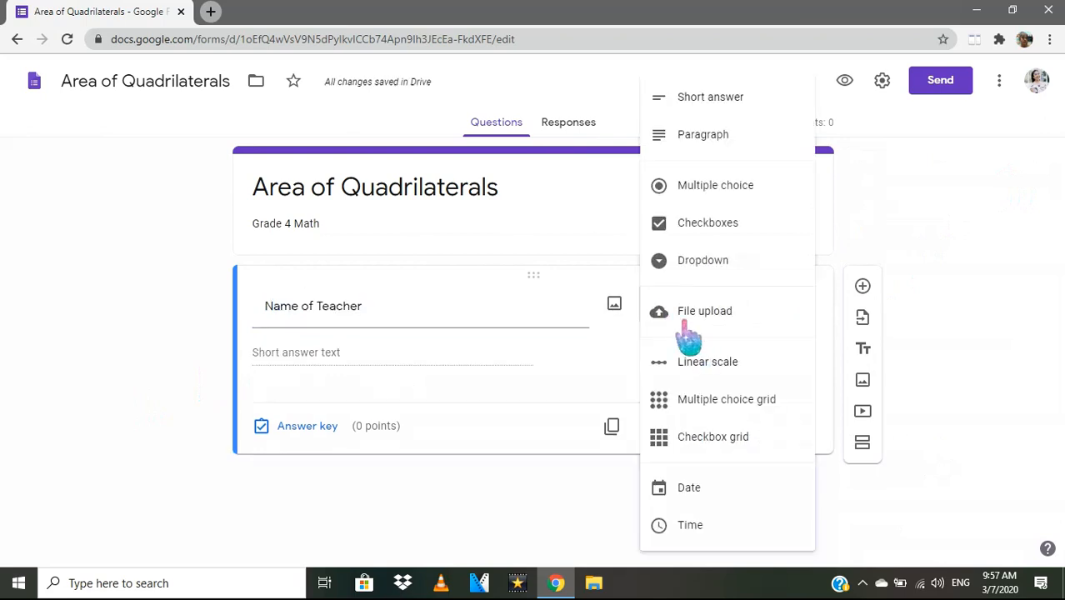
pyautogui.click(646, 196)
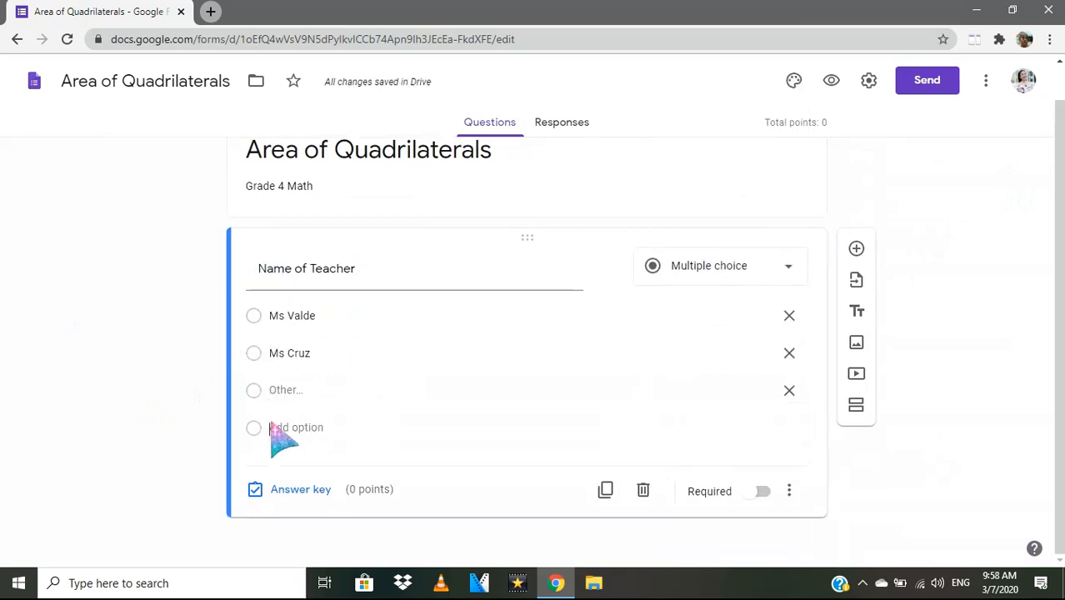
# Step: Add a third teacher's name as an answer option and make the Name of Teacher question required
pyautogui.click(275, 427)
pyautogui.moveTo(318, 390); pyautogui.dragTo(274, 388)
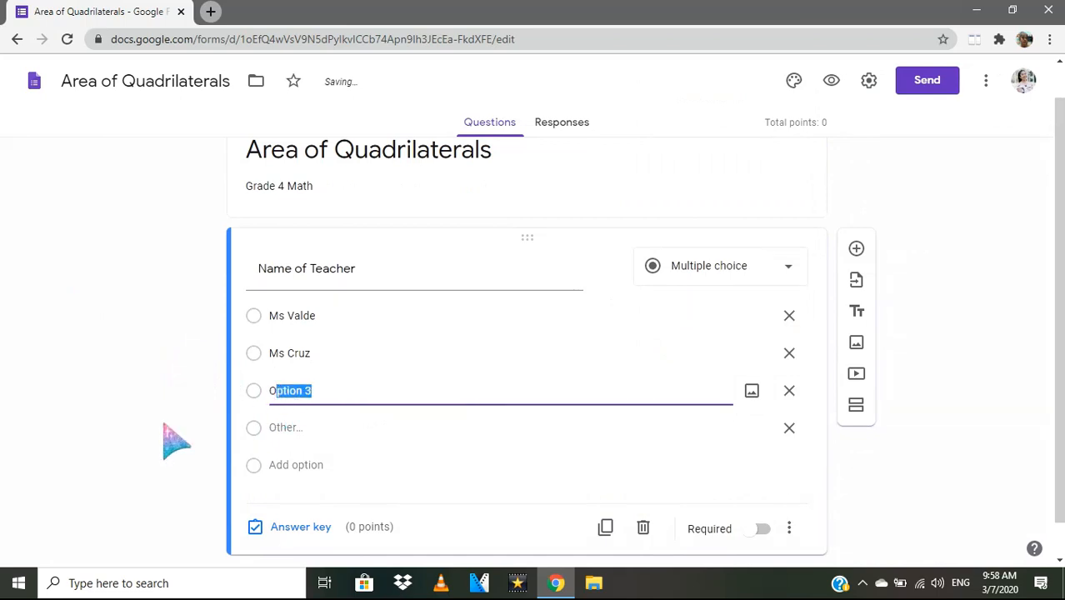
pyautogui.press('BackSpace')
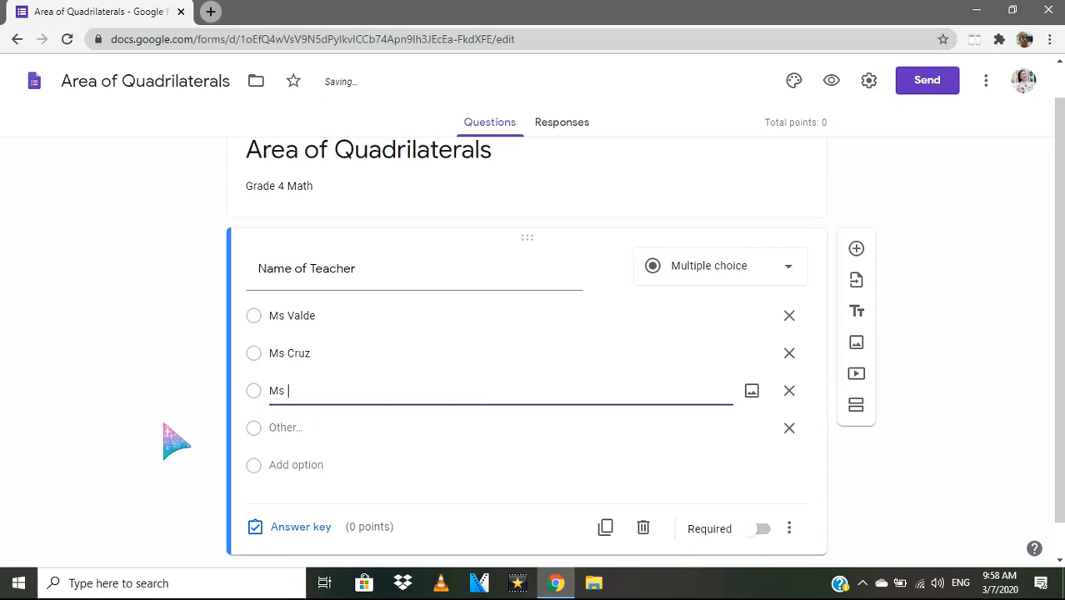
pyautogui.write('Ms Santos')
pyautogui.click(761, 529)
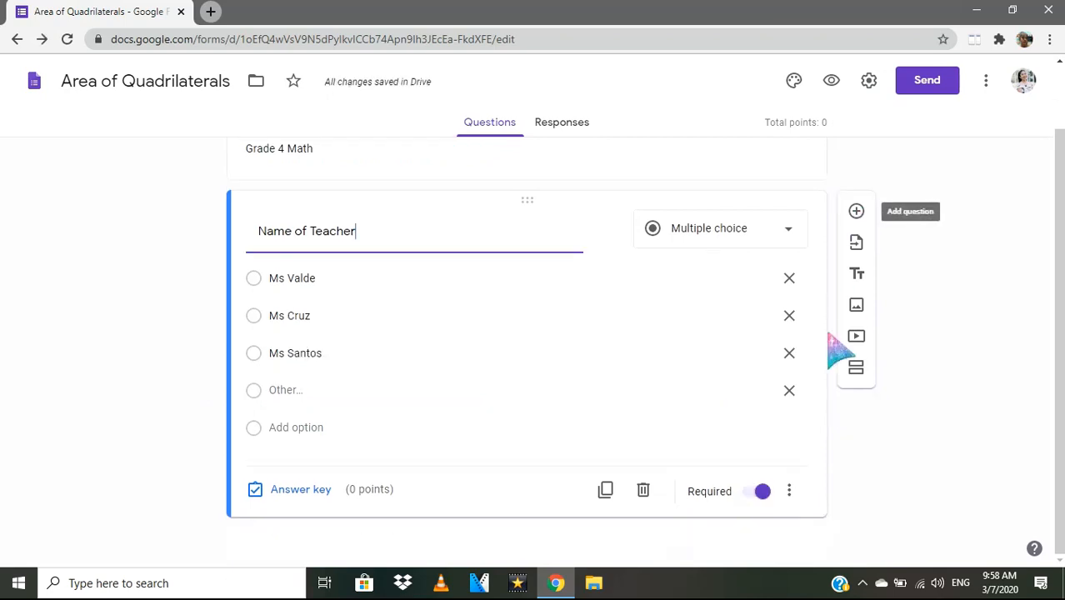
# Step: Add a new section after the teacher question and title it with the first teacher's name
pyautogui.click(856, 369)
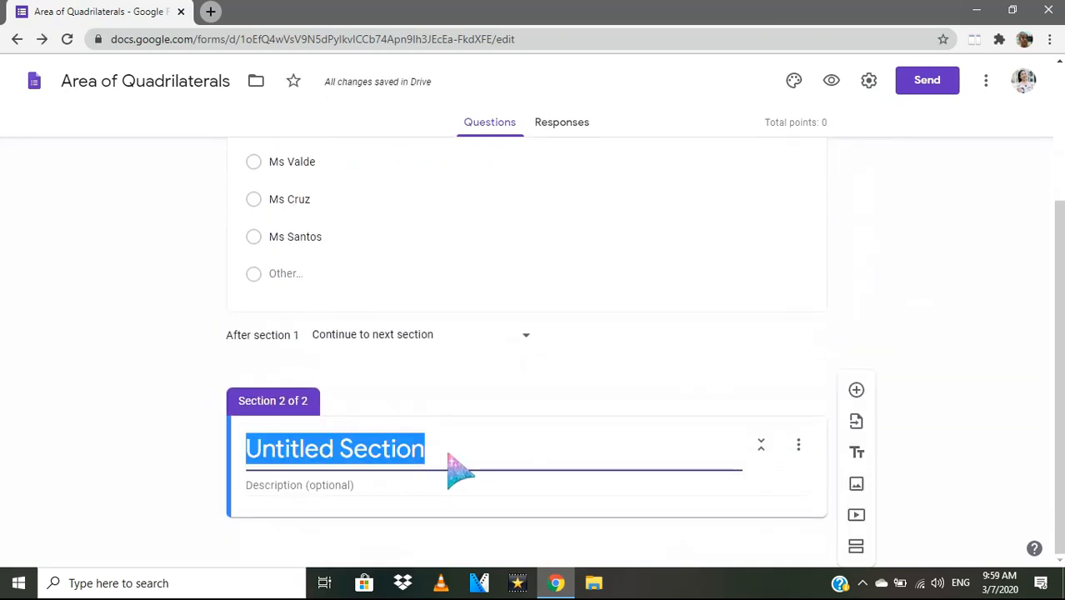
pyautogui.write('Ms')
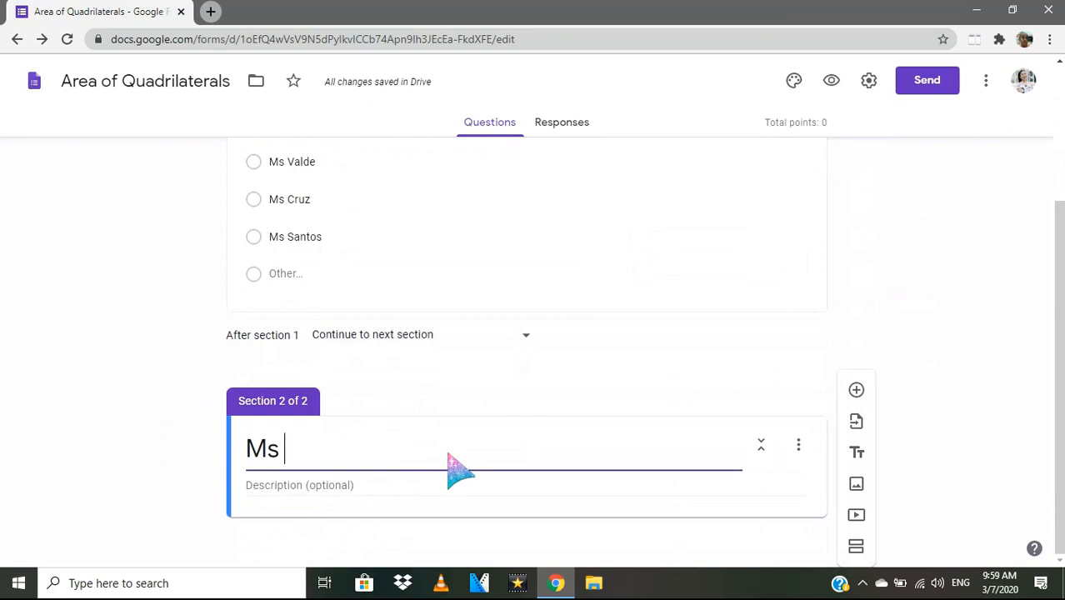
pyautogui.write(' Valde')
# Step: Add a third section to the form and title it with the second teacher's name
pyautogui.click(853, 546)
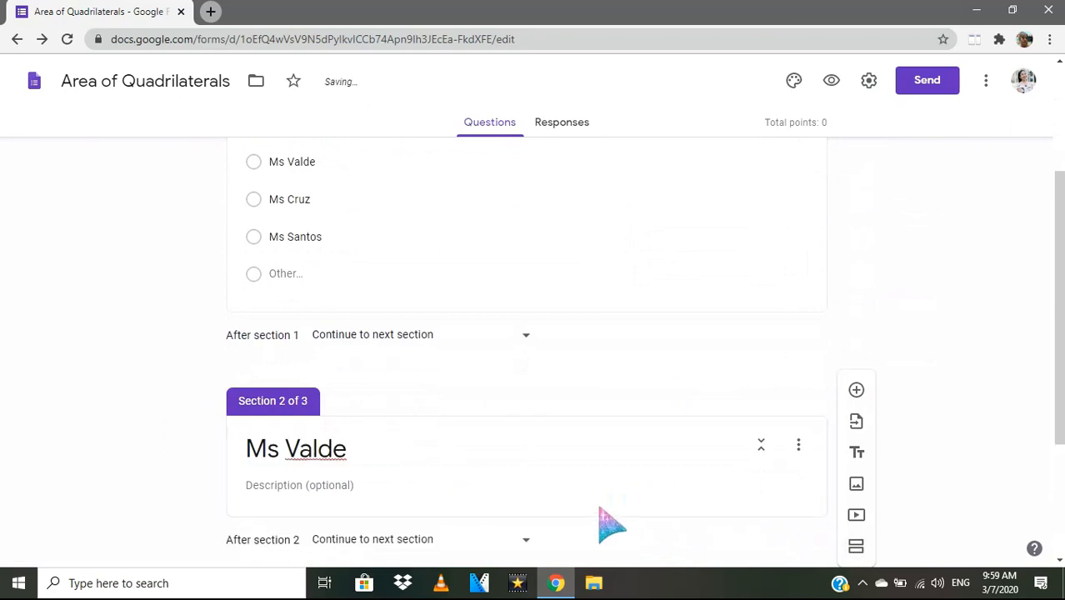
pyautogui.click(435, 452)
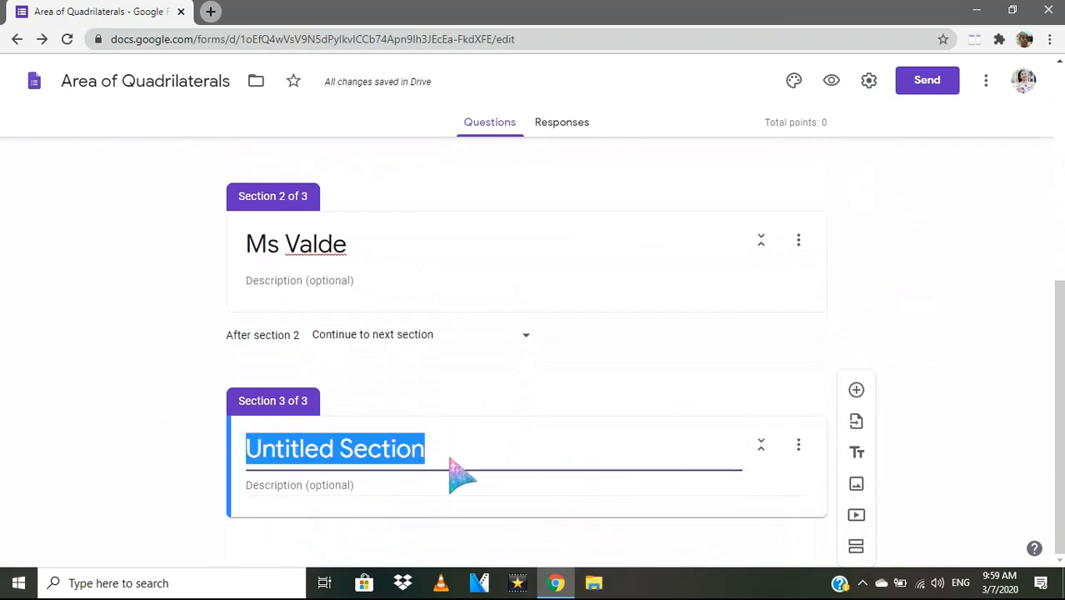
pyautogui.write('Ms')
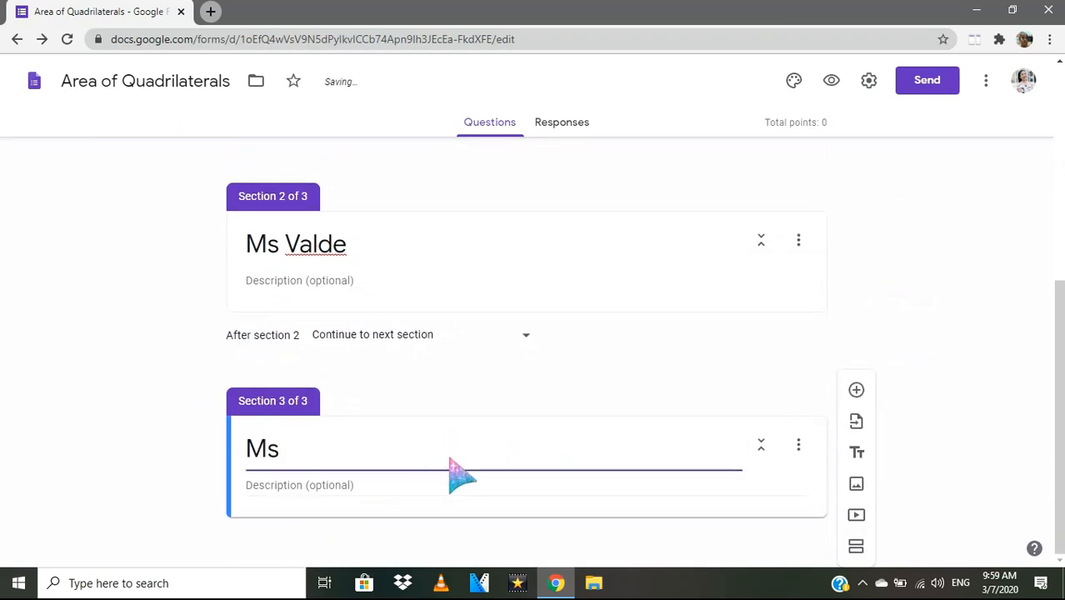
pyautogui.write(' Cruz')
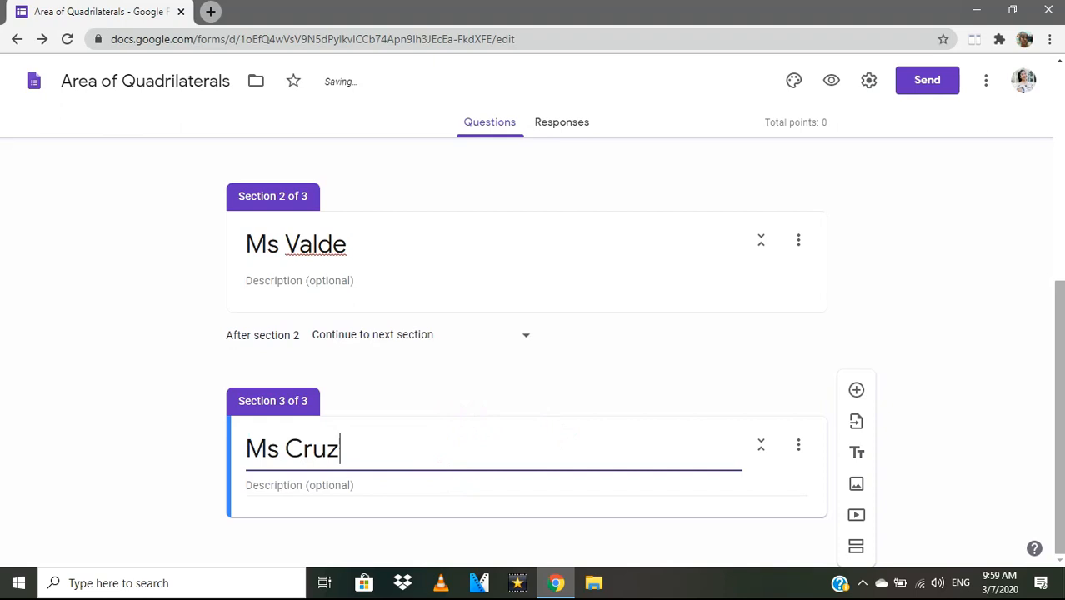
# Step: Add a fourth section to the form and title it with the third teacher's name
pyautogui.click(856, 546)
pyautogui.click(392, 457)
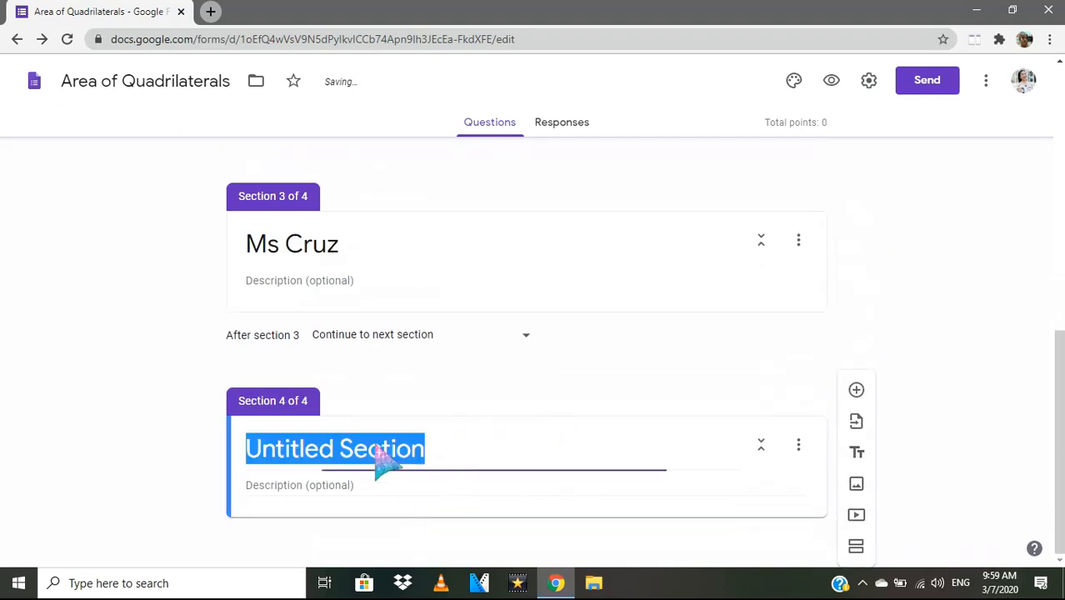
pyautogui.write('Ms')
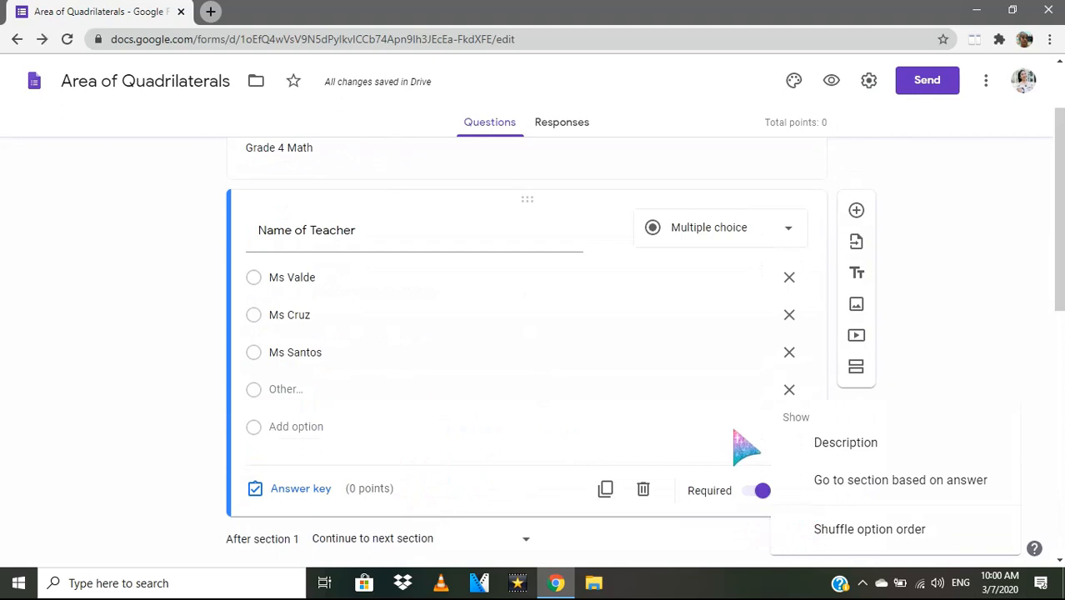
# Step: Make the Name of Teacher question go to a section based on the answer, and open the destination choices for the first teacher
pyautogui.click(802, 518)
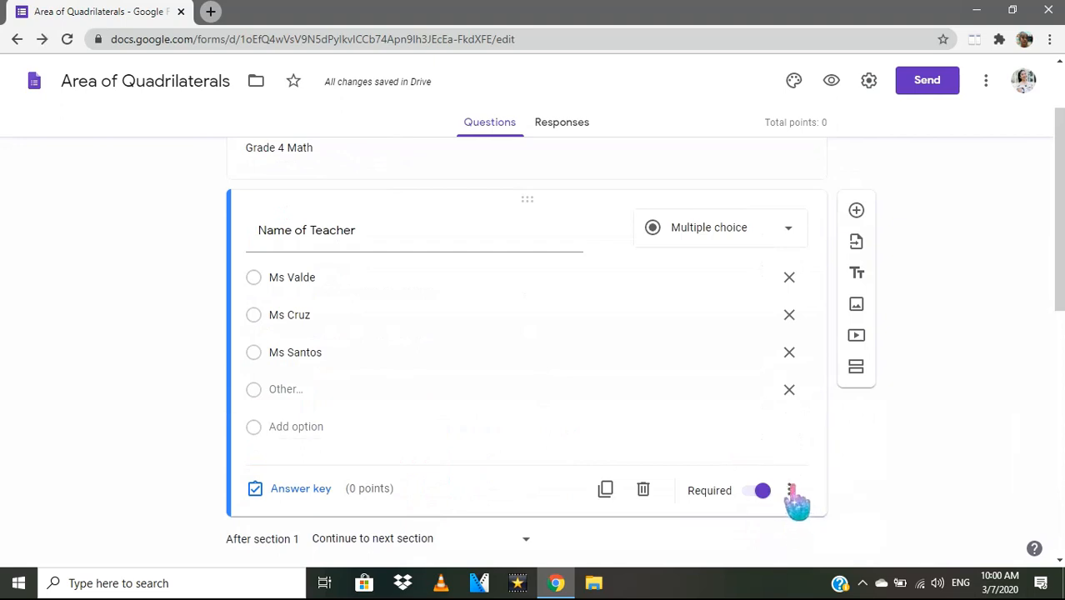
pyautogui.click(788, 492)
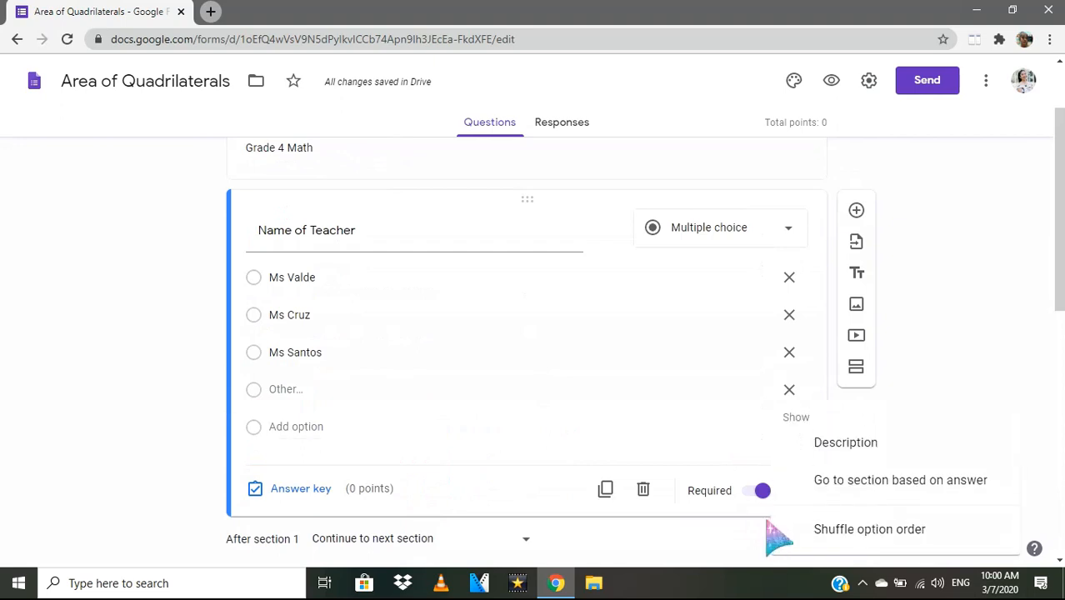
pyautogui.click(833, 483)
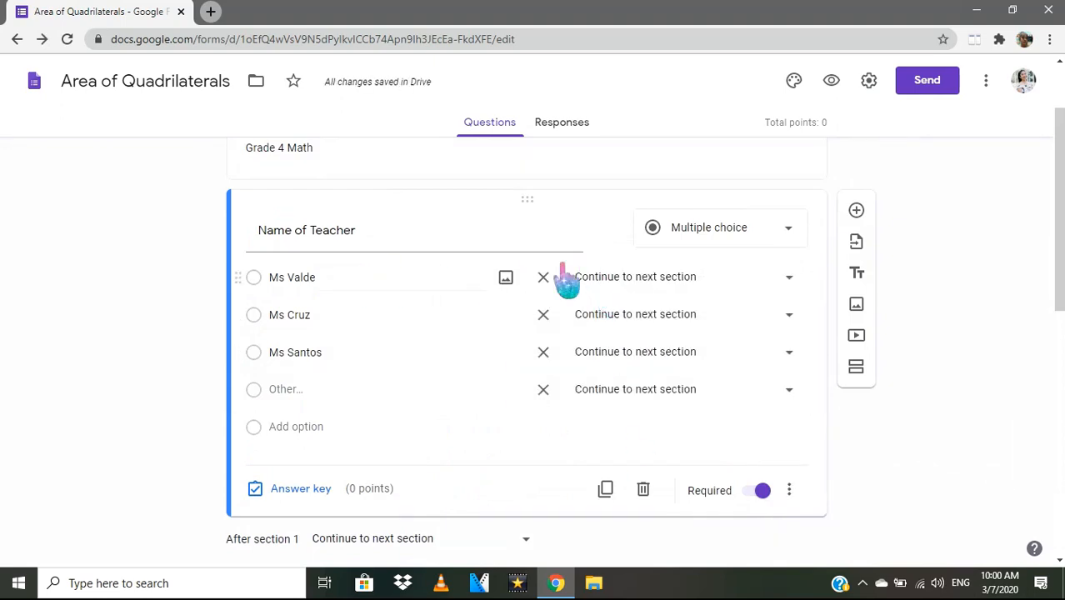
pyautogui.click(674, 277)
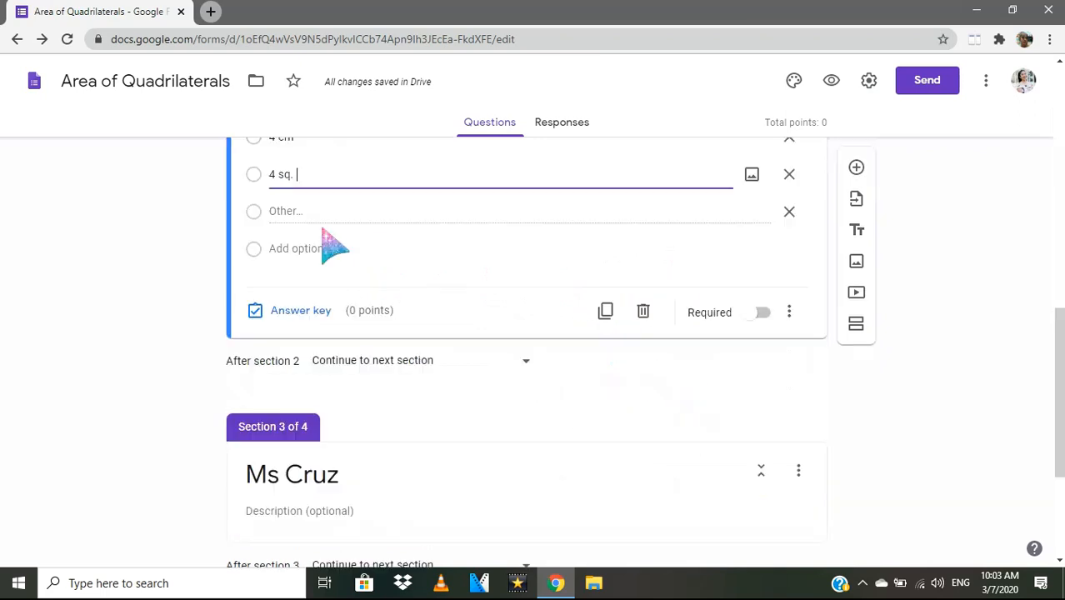
# Step: Complete the fourth answer option of the square area question as 4 sq. cm
pyautogui.click(198, 252)
pyautogui.scroll(4, 302, 268)
pyautogui.scroll(-4, 361, 255)
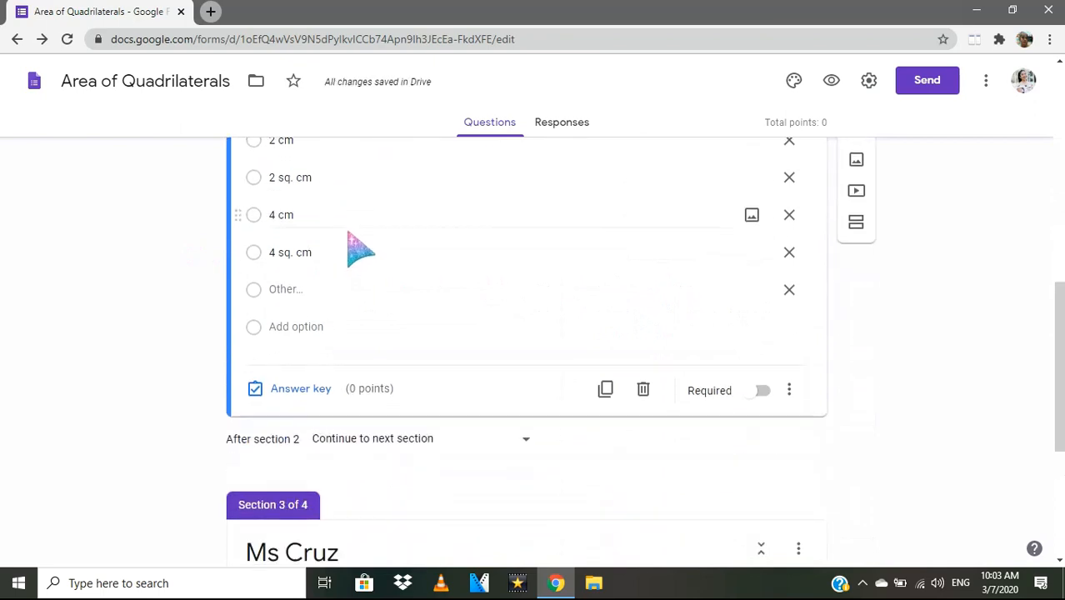
# Step: Add a new question to the second teacher's section
pyautogui.scroll(-2, 564, 264)
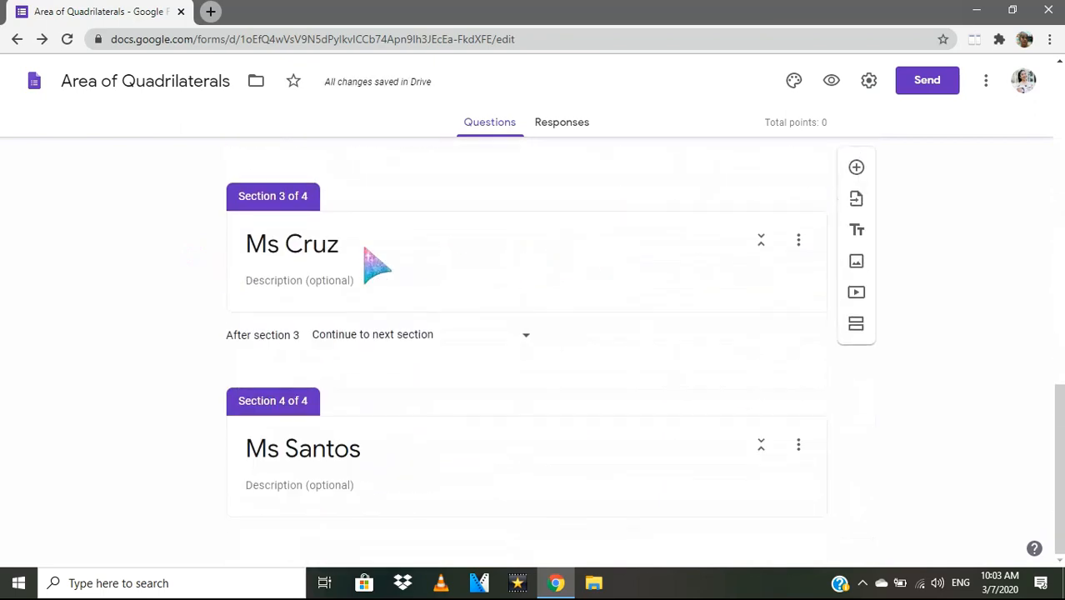
pyautogui.click(434, 246)
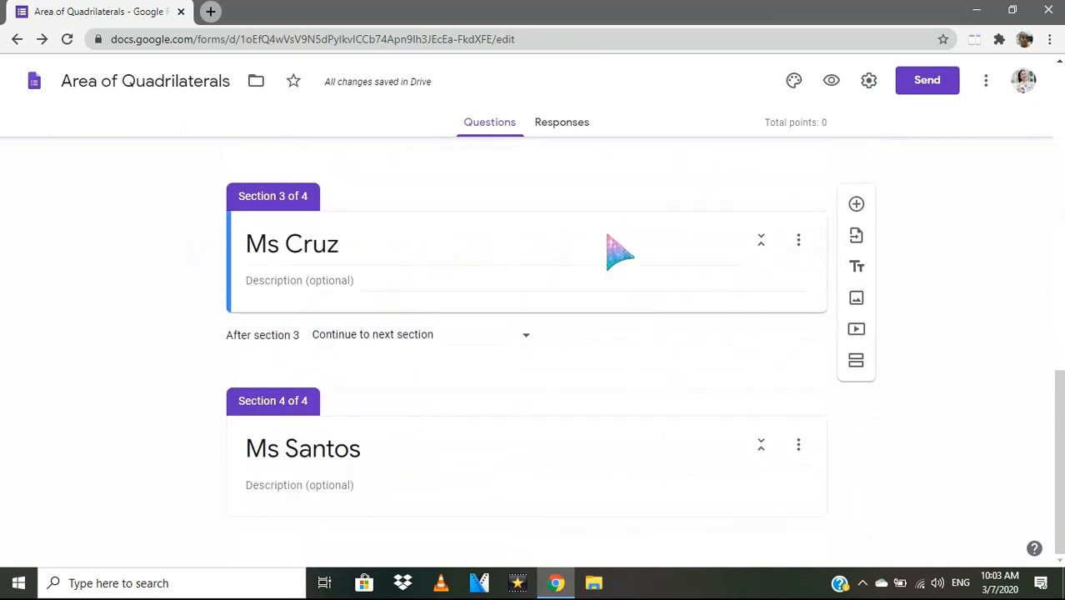
pyautogui.click(855, 206)
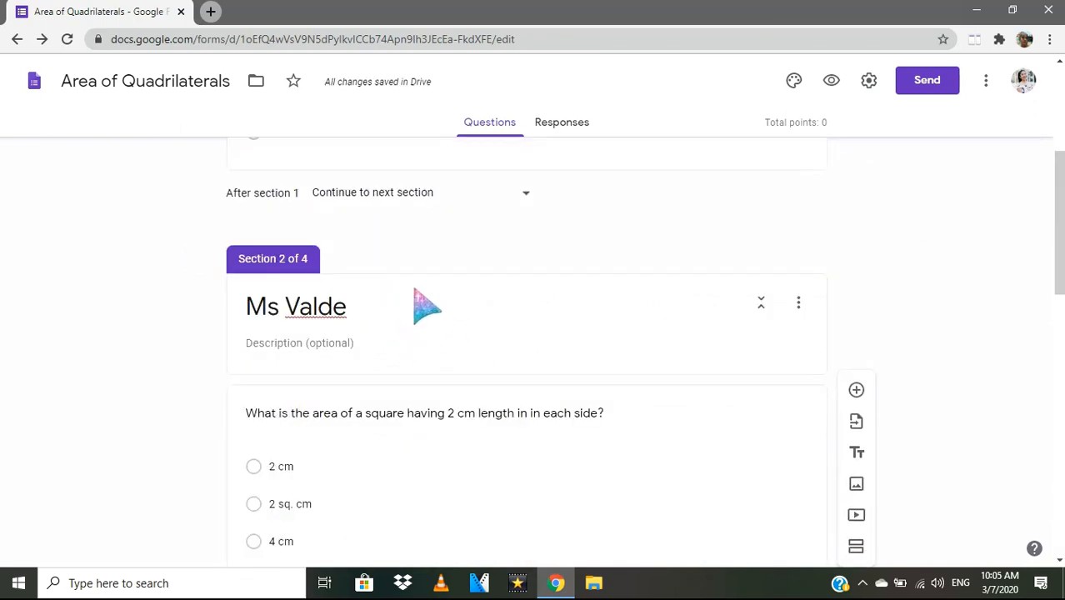
# Step: Mark 4 sq. cm as the correct answer to the question about the area of a square with 2 cm sides
pyautogui.scroll(-4, 417, 300)
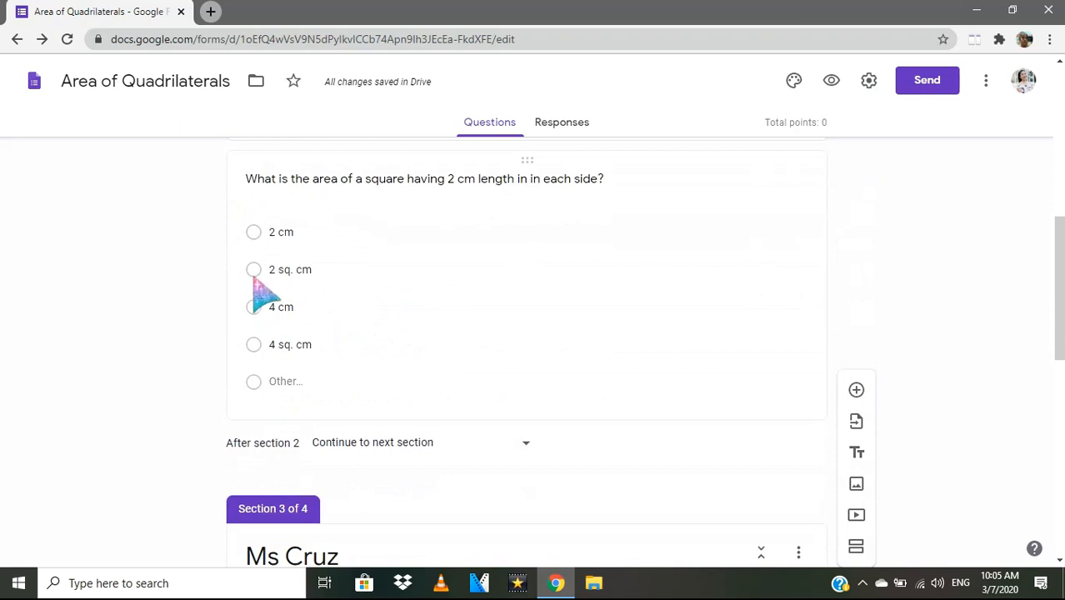
pyautogui.click(263, 346)
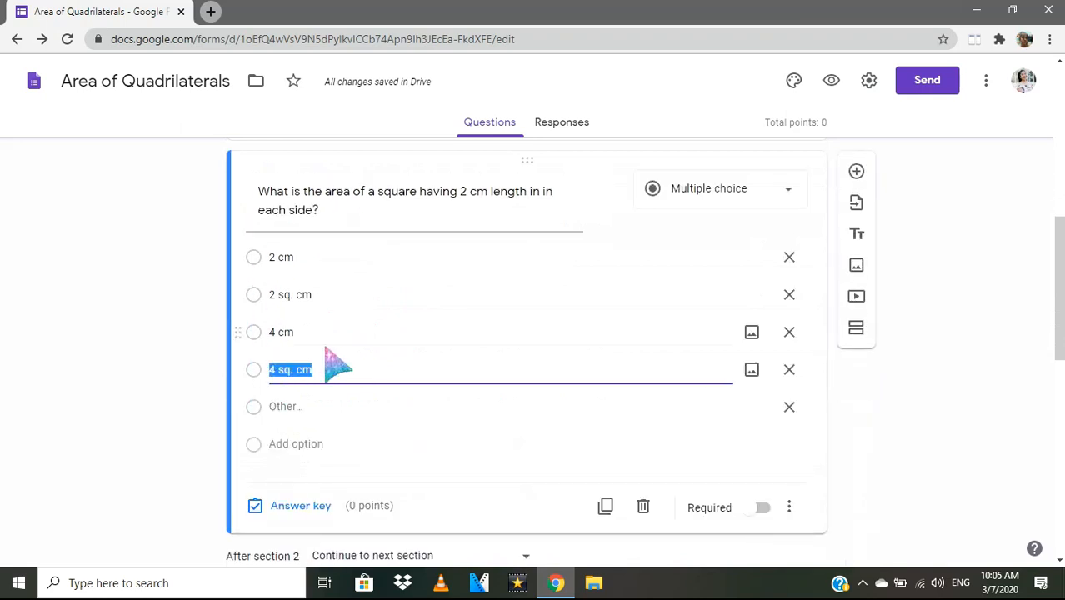
pyautogui.click(281, 506)
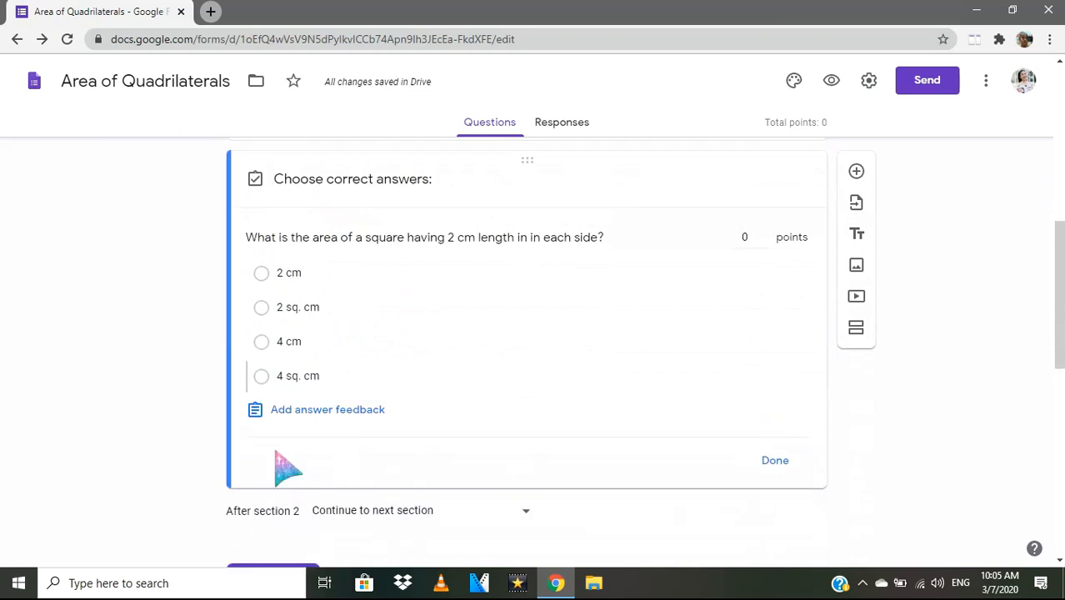
pyautogui.click(264, 380)
pyautogui.click(766, 464)
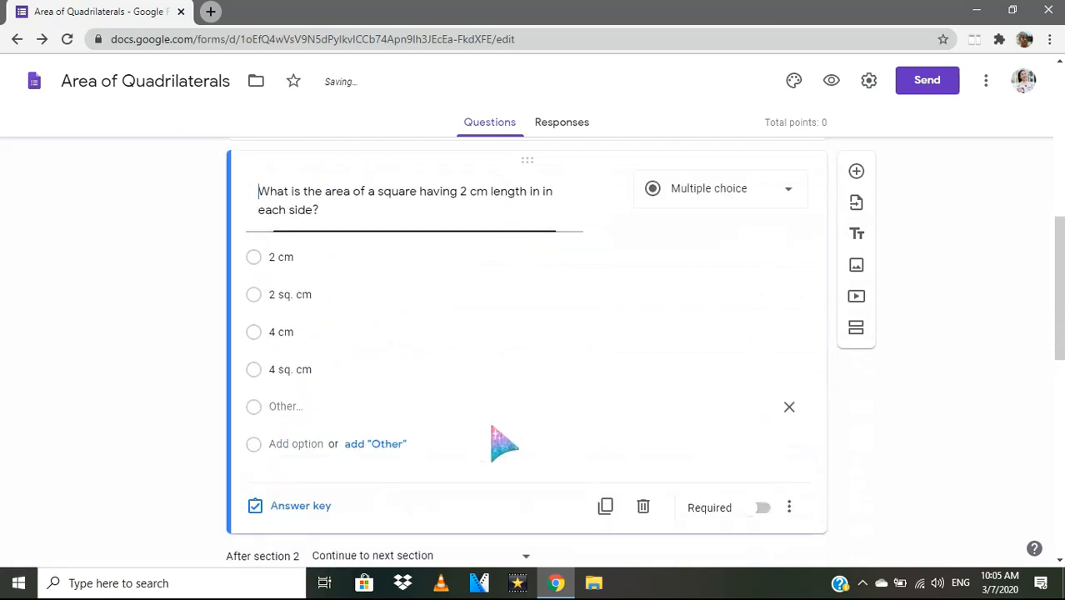
# Step: Preview the quiz, check the section reached by choosing the first teacher, and return to the teacher question
pyautogui.scroll(-10, 421, 409)
pyautogui.scroll(5, 689, 298)
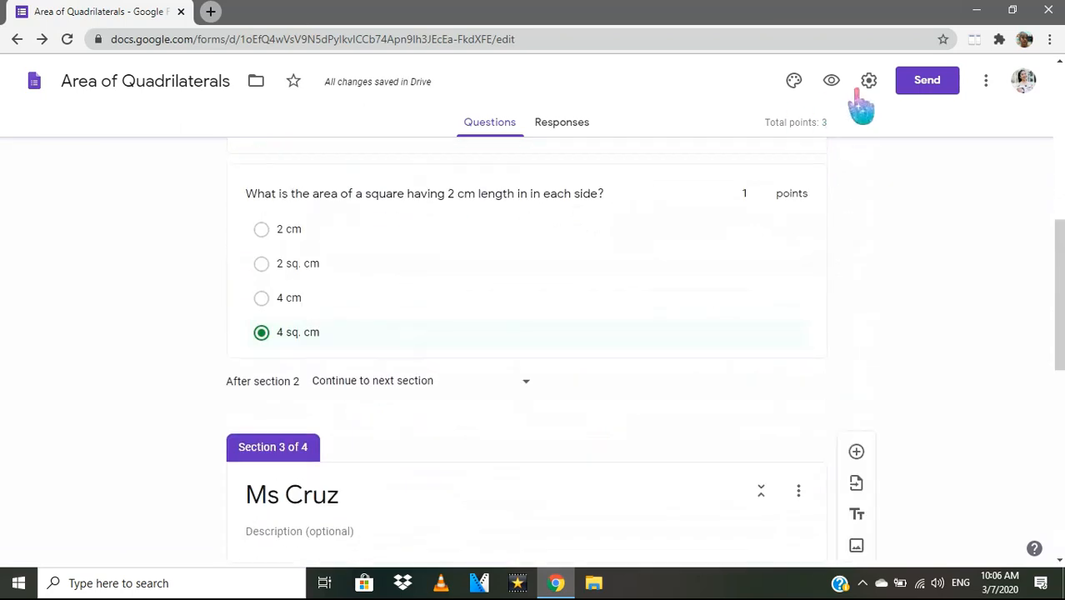
pyautogui.click(832, 81)
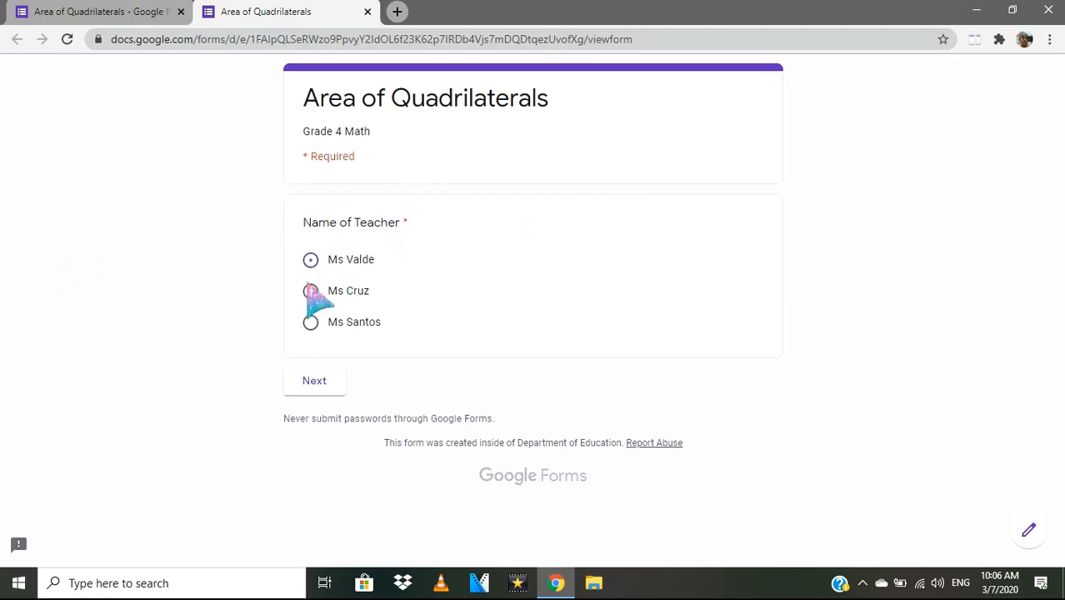
pyautogui.click(318, 387)
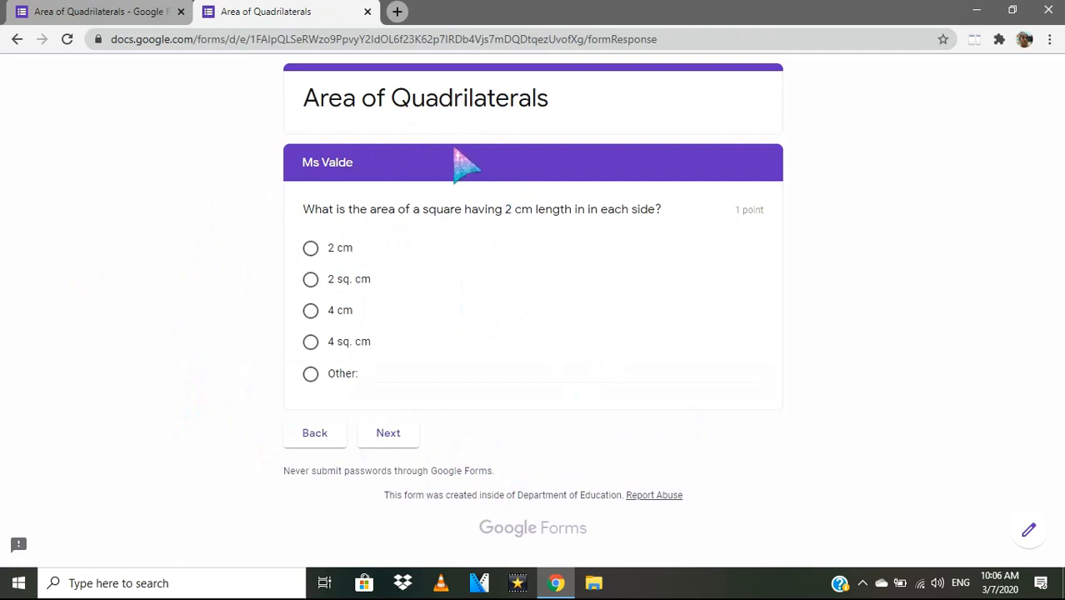
pyautogui.click(314, 432)
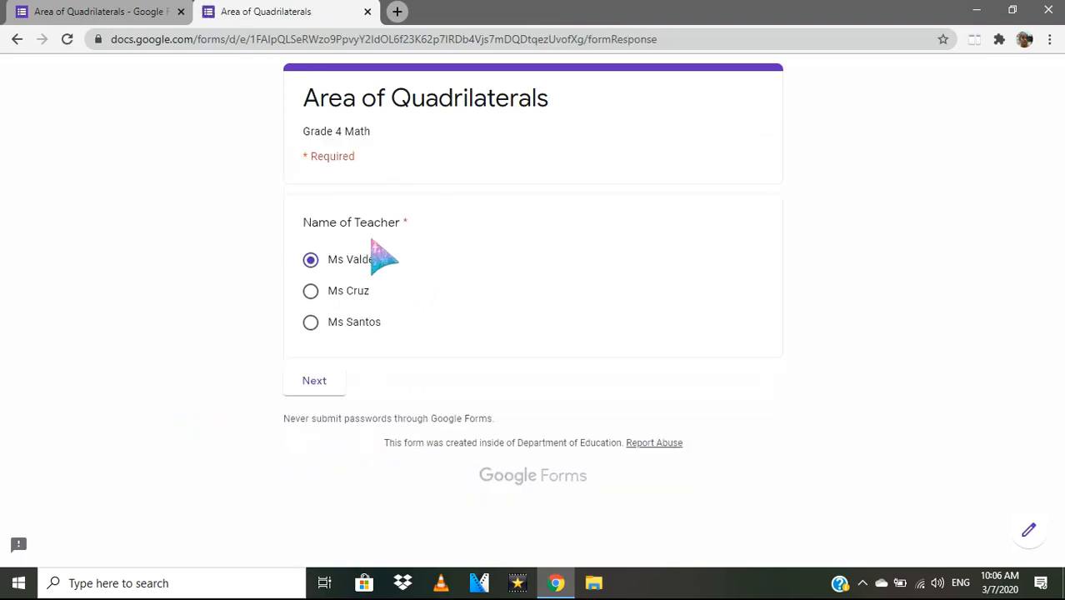
# Step: Choose the second teacher in the preview, check the section it leads to, and return to the teacher question
pyautogui.click(310, 291)
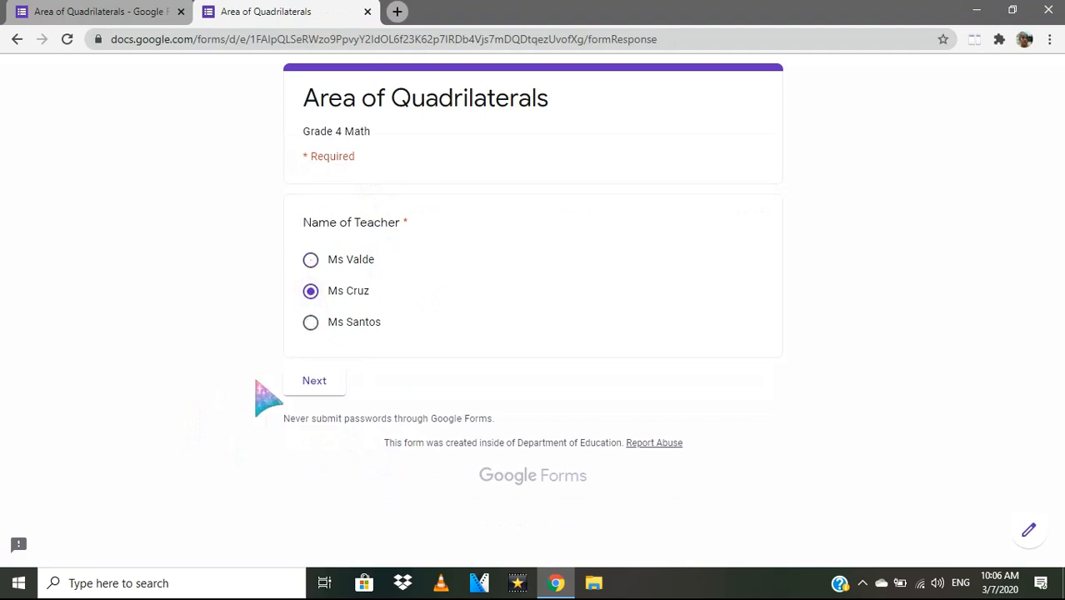
pyautogui.click(288, 382)
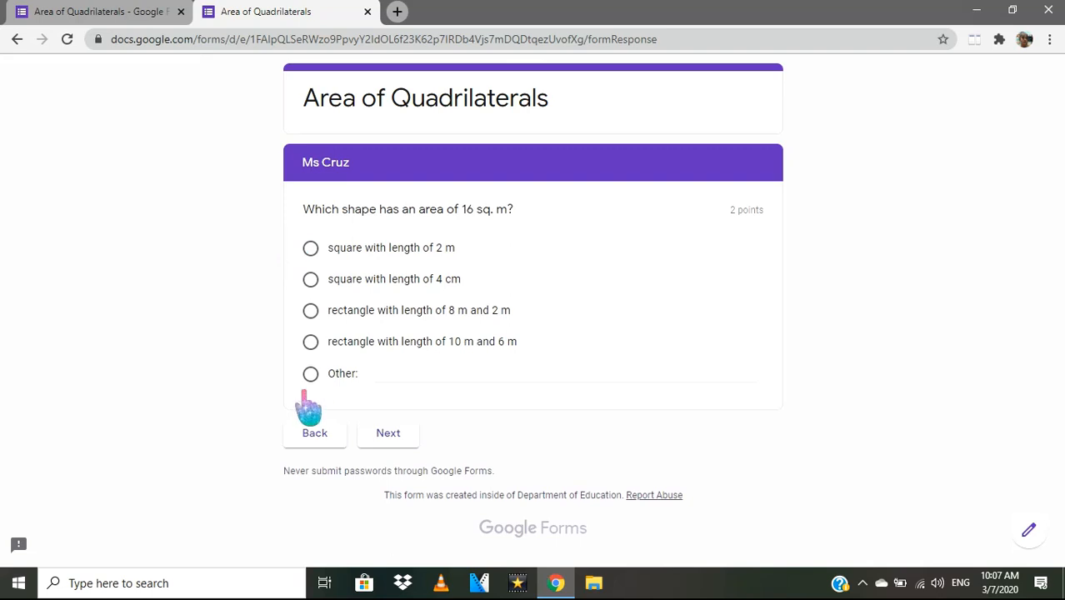
pyautogui.click(312, 437)
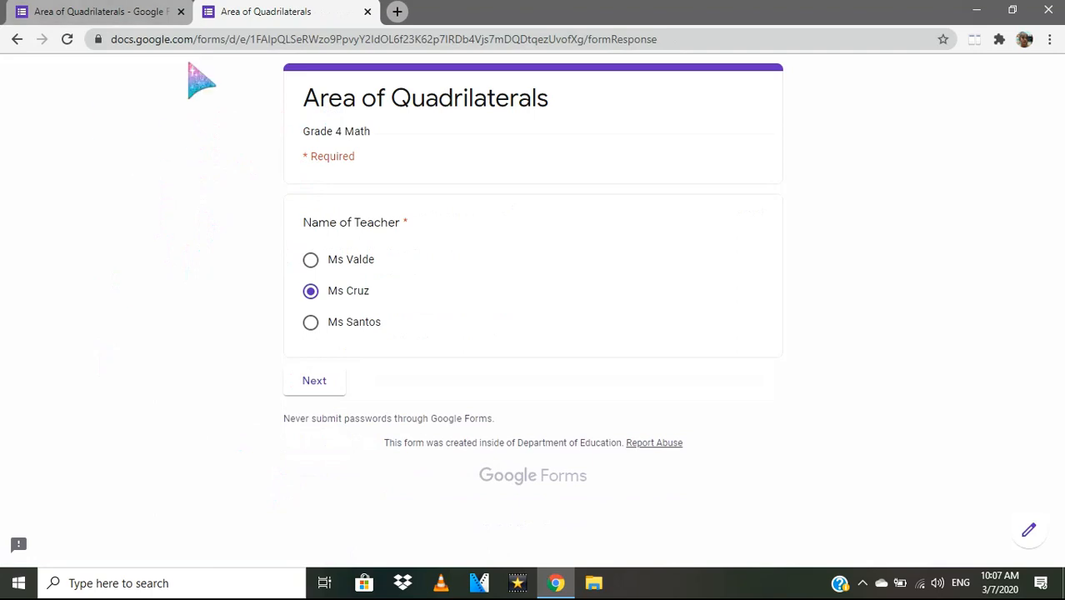
# Step: Open a new browser tab and switch Google to the teacher's deped.gov.ph account
pyautogui.click(102, 11)
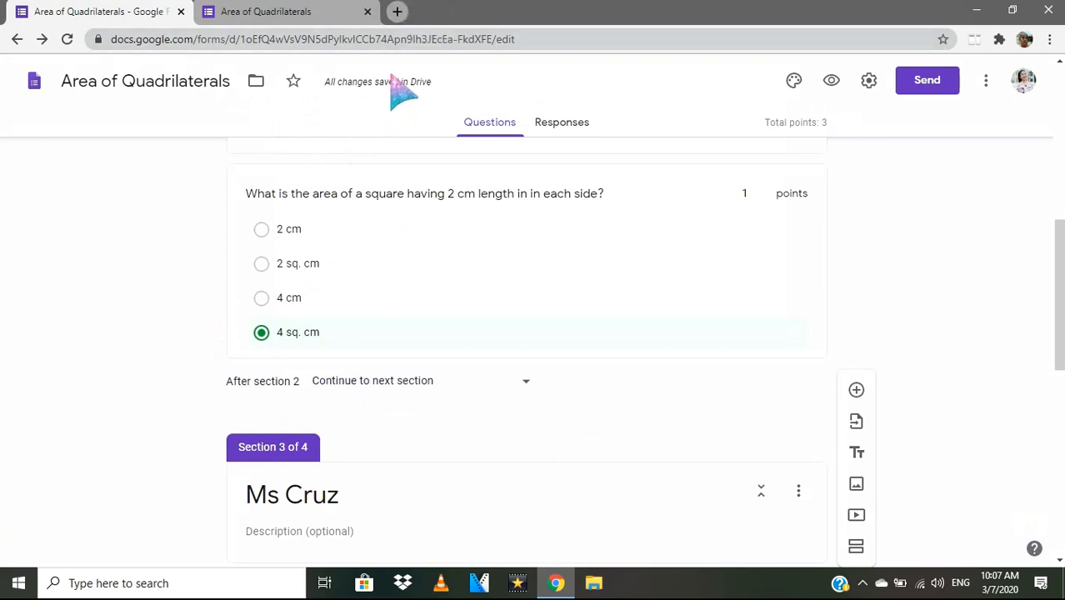
pyautogui.click(396, 11)
pyautogui.click(1042, 100)
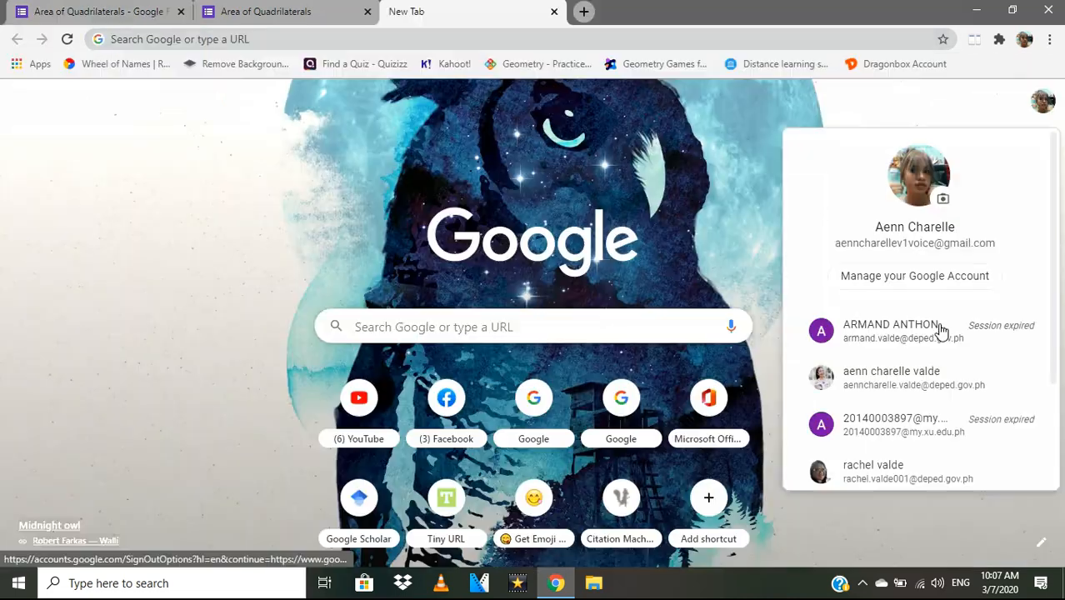
pyautogui.click(879, 382)
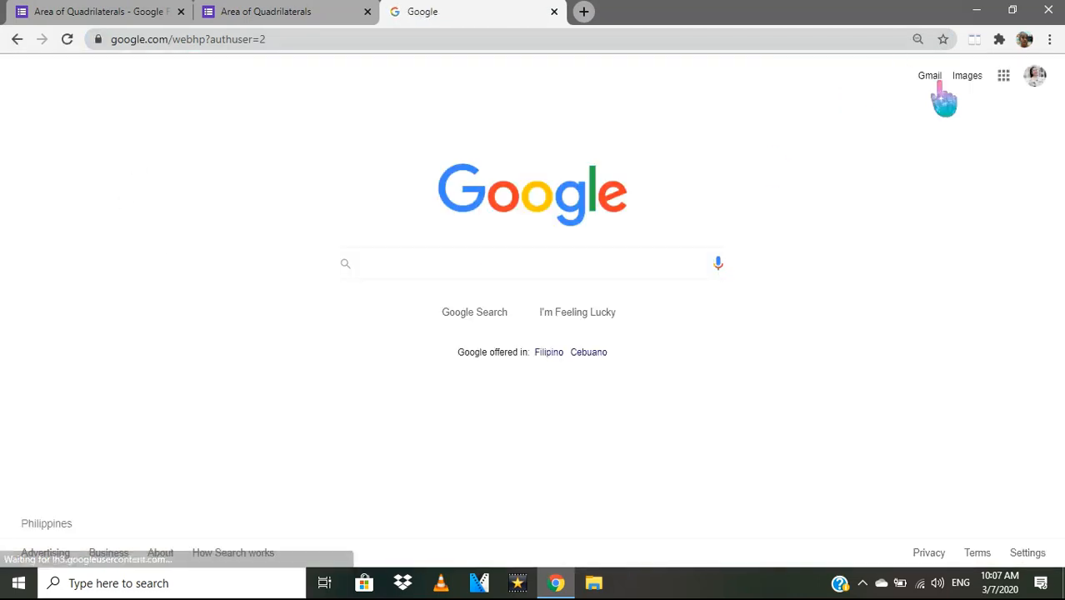
# Step: Switch to Google Classroom, open the G4 MATH class and dismiss the What's new notice
pyautogui.click(1003, 80)
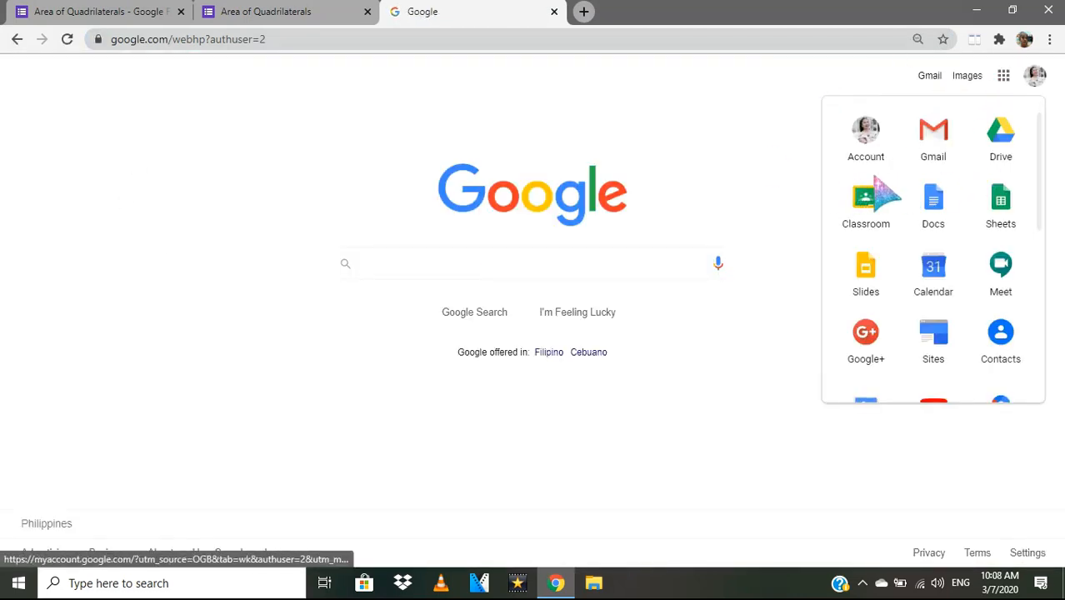
pyautogui.click(1003, 75)
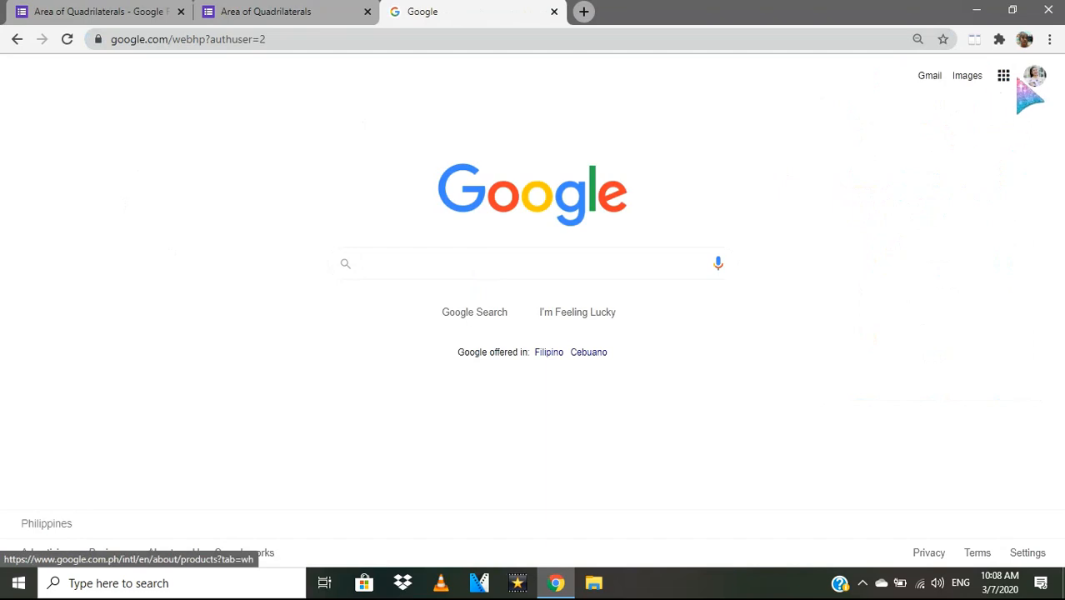
pyautogui.click(1003, 79)
pyautogui.click(864, 218)
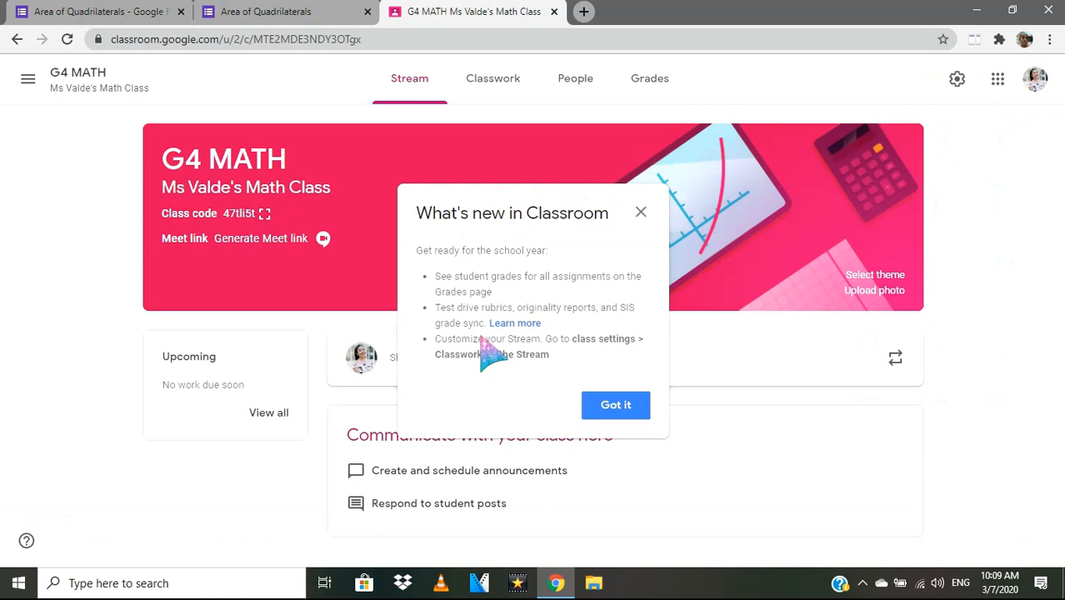
pyautogui.click(640, 213)
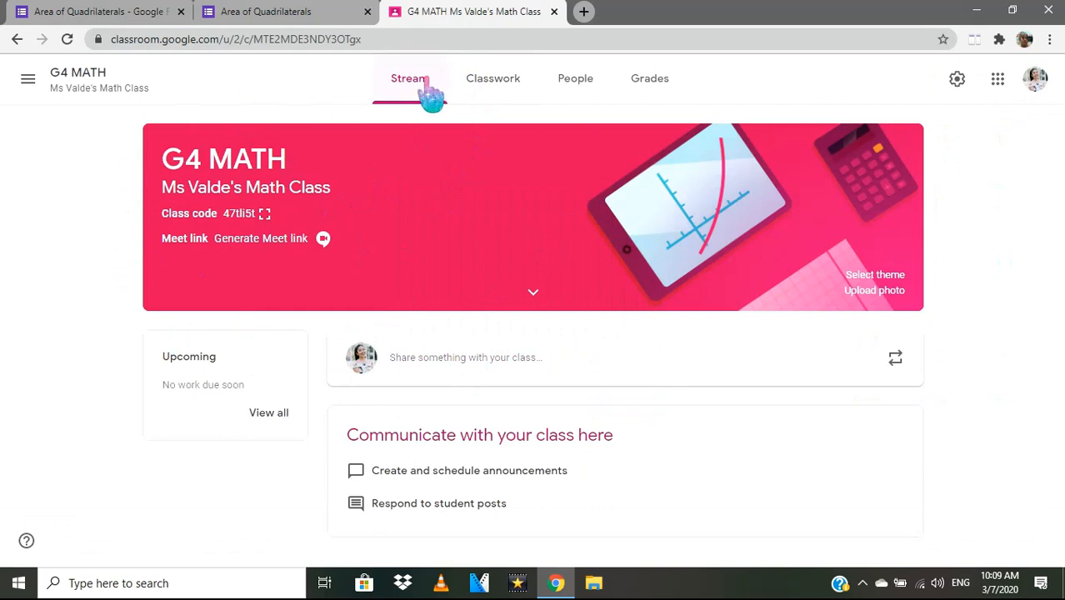
# Step: Start a new assignment in the G4 MATH classwork and dismiss the Post now or plan ahead notice
pyautogui.click(493, 92)
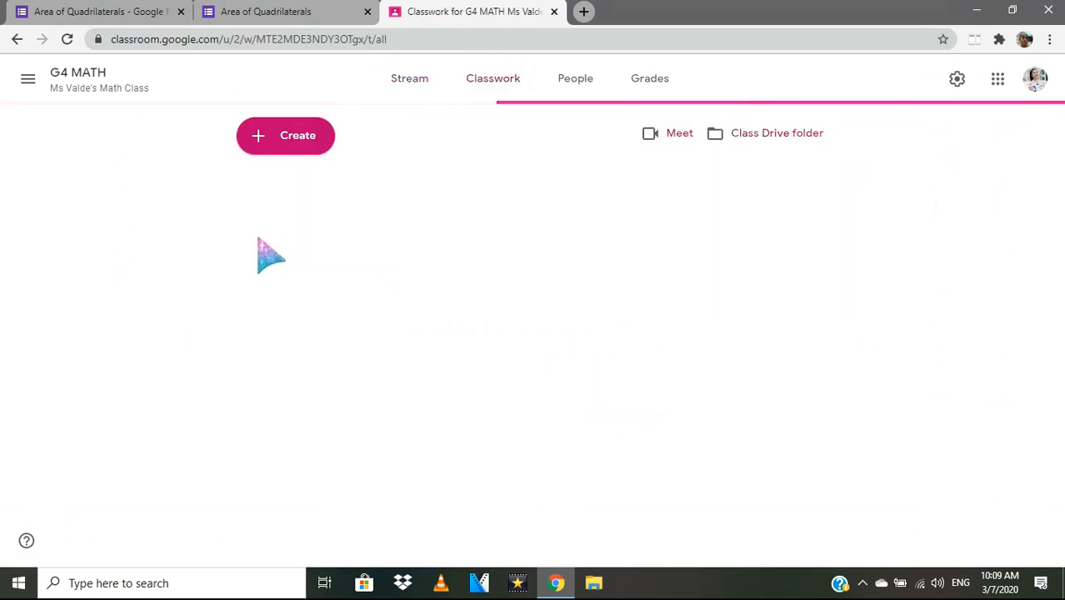
pyautogui.click(421, 79)
pyautogui.click(483, 93)
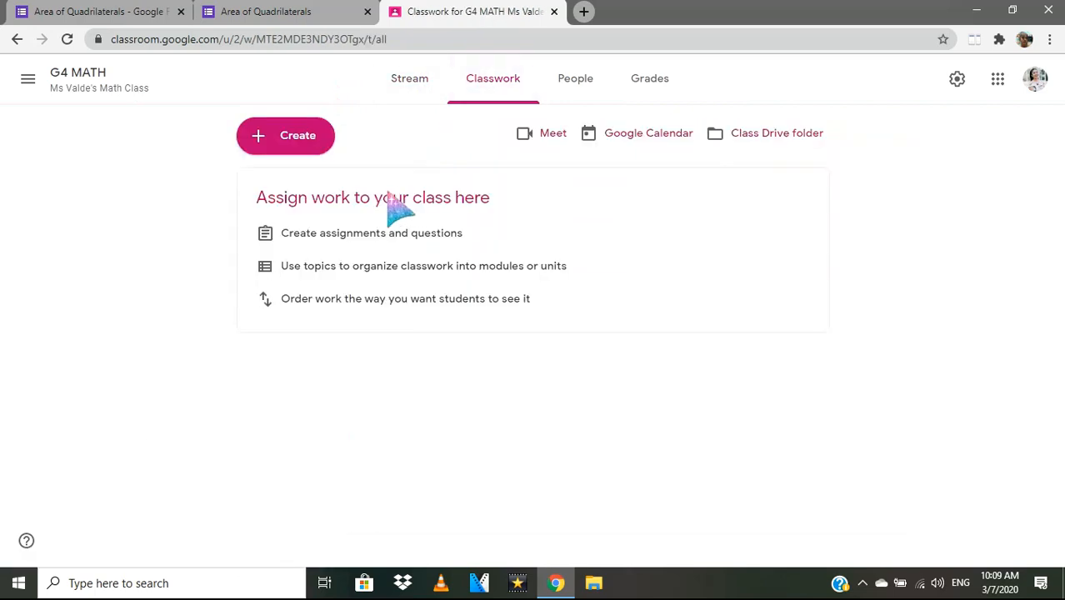
pyautogui.click(293, 138)
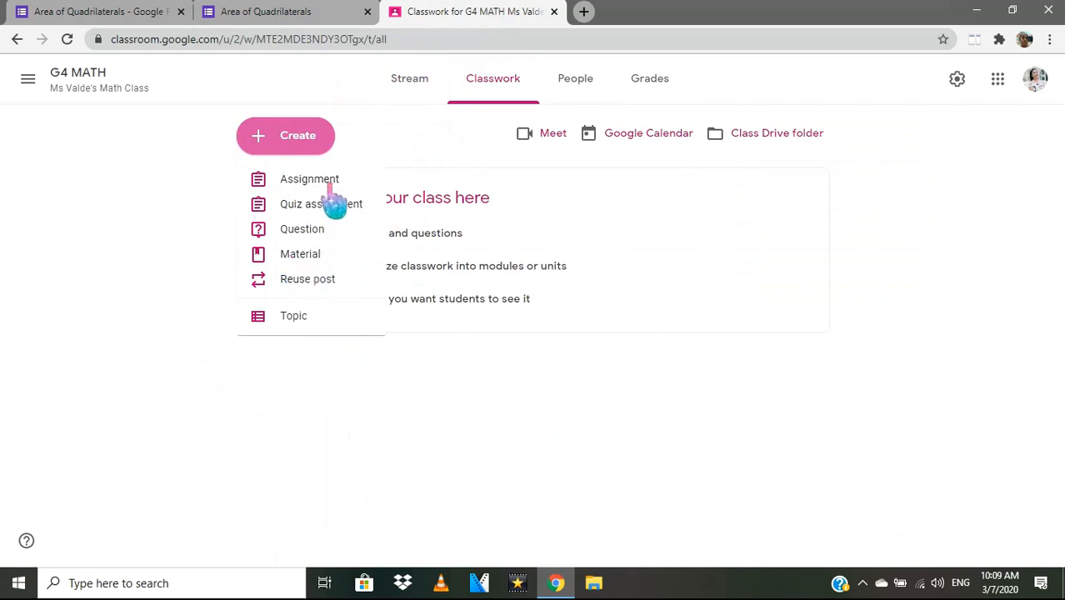
pyautogui.click(248, 315)
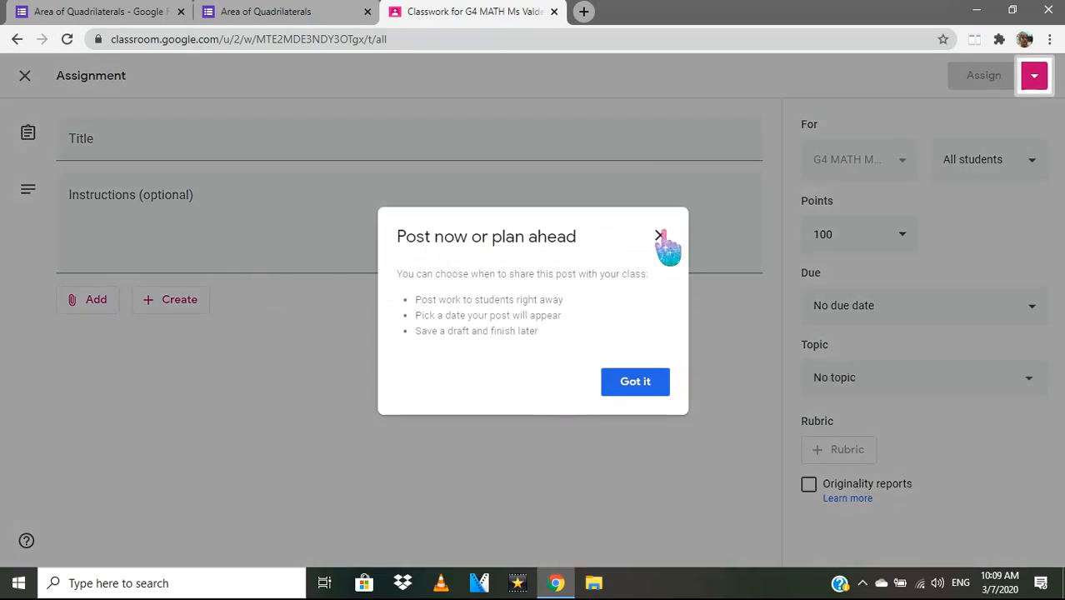
pyautogui.click(659, 236)
# Step: Title the assignment "Math Quiz", add the instructions "Answer the Quiz in 10 mins." and set its points to 5
pyautogui.click(125, 154)
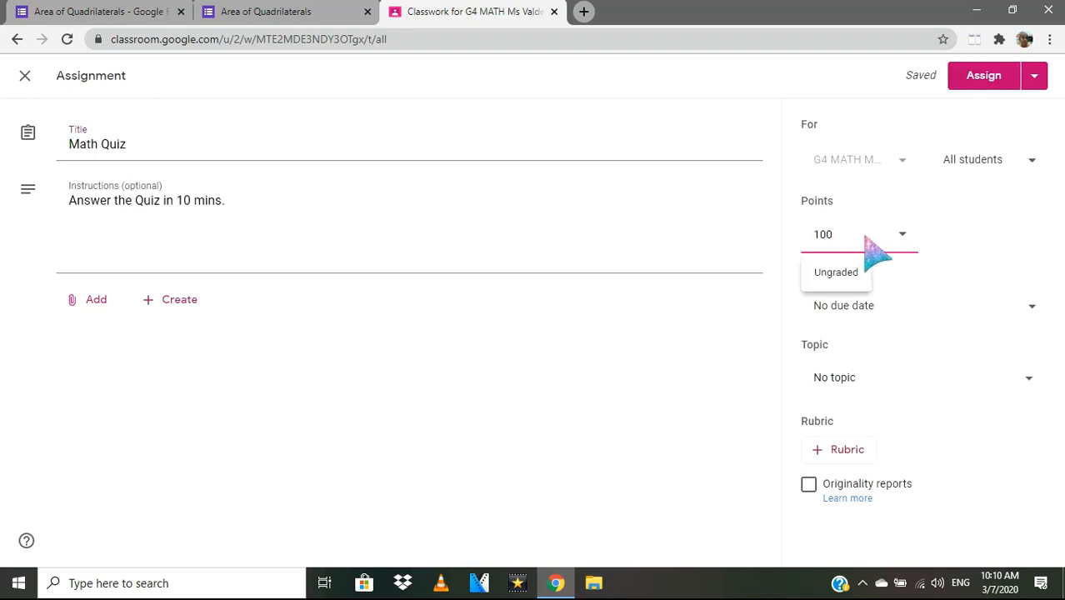
pyautogui.moveTo(867, 238); pyautogui.dragTo(798, 241)
pyautogui.click(362, 325)
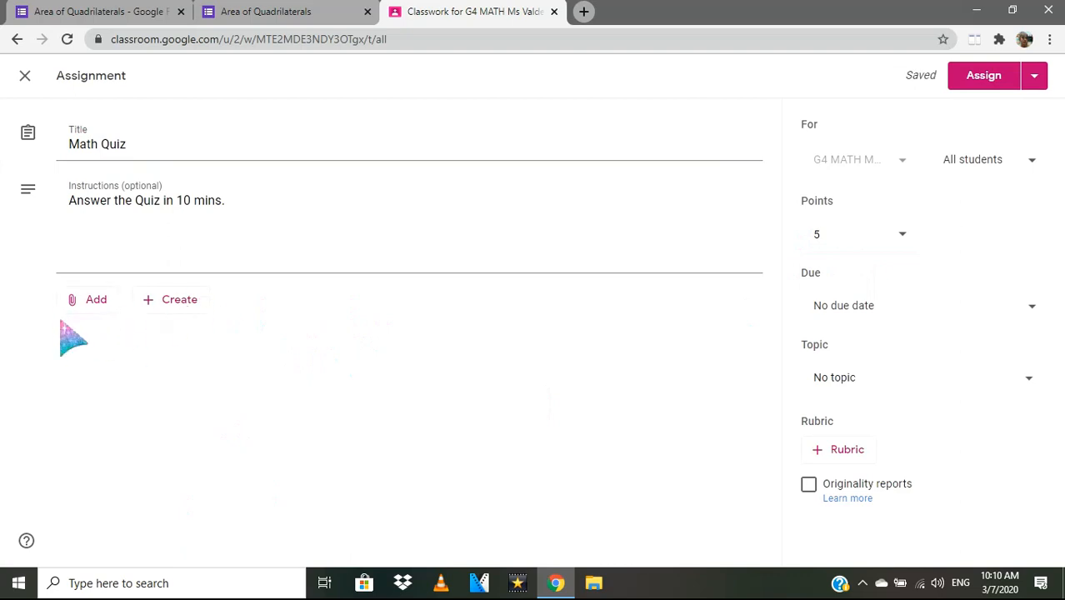
# Step: Attach the Area of Quadrilaterals form from My Drive and assign the Math Quiz to all students
pyautogui.click(82, 300)
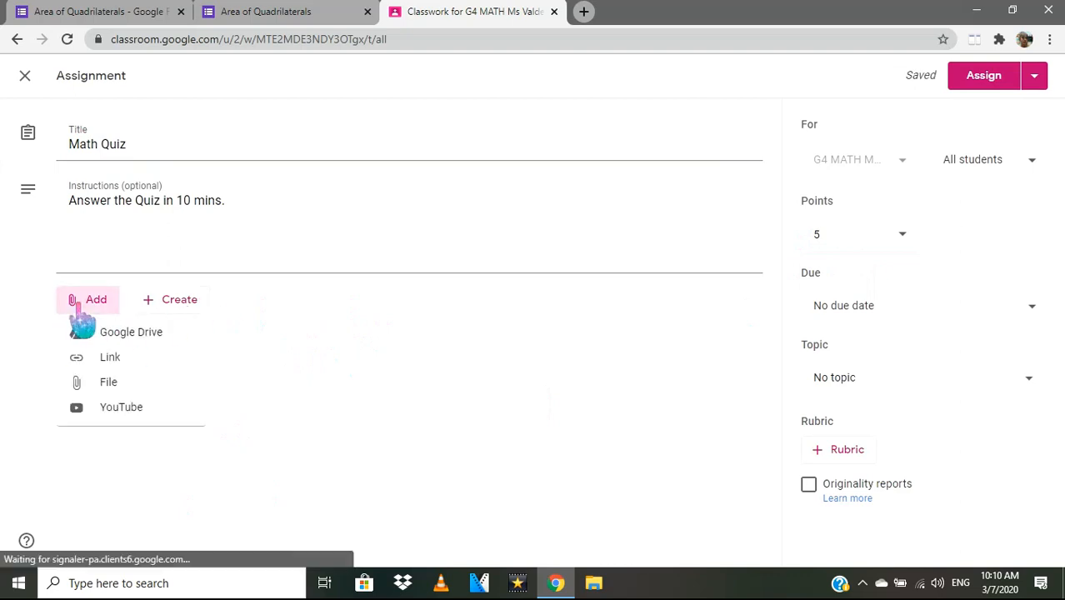
pyautogui.click(144, 334)
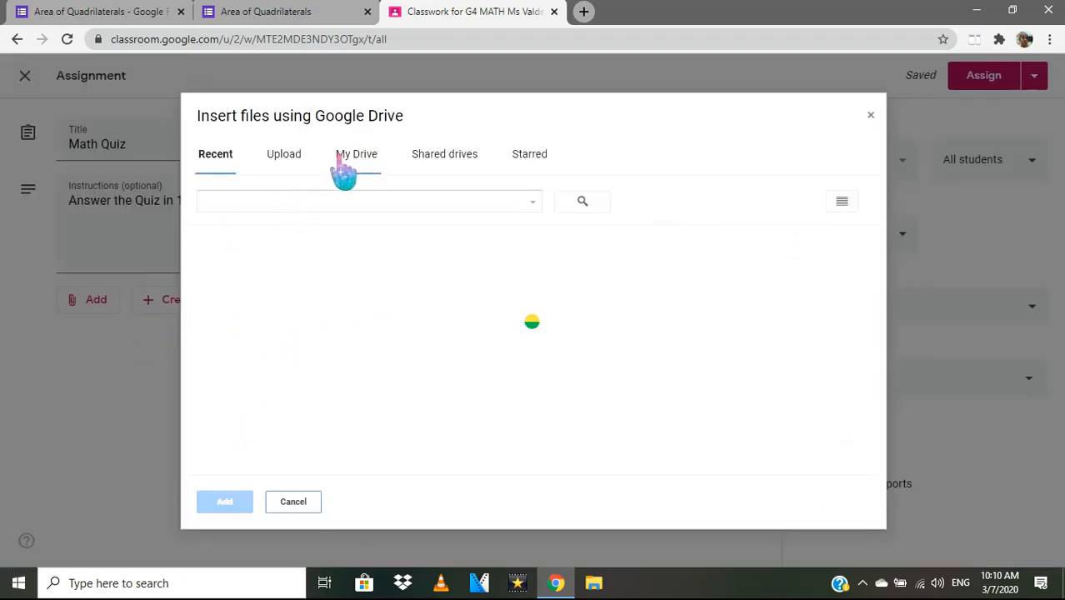
pyautogui.click(354, 157)
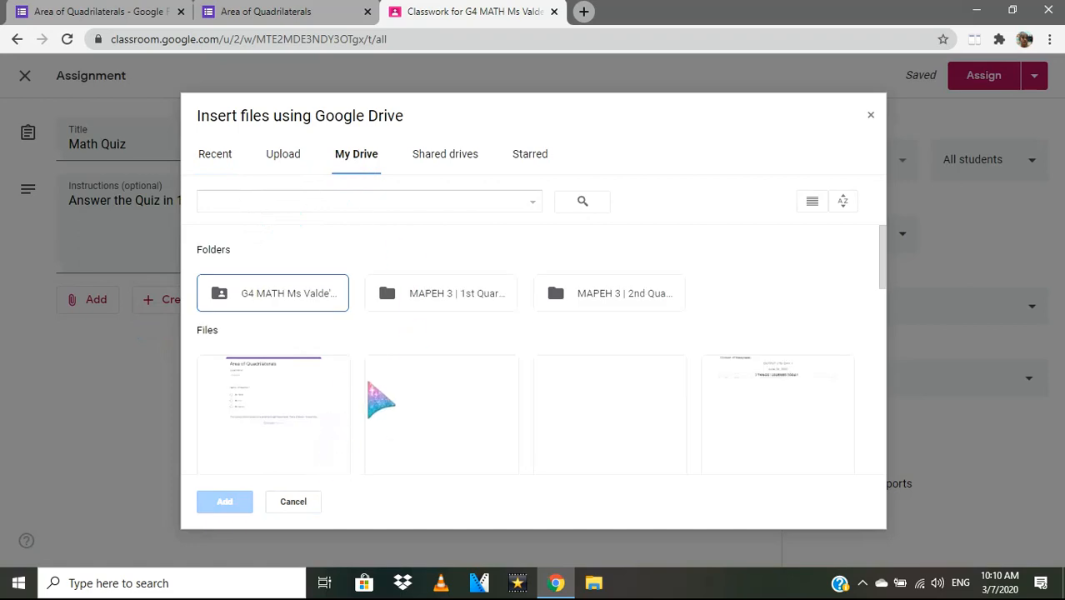
pyautogui.scroll(-3, 285, 404)
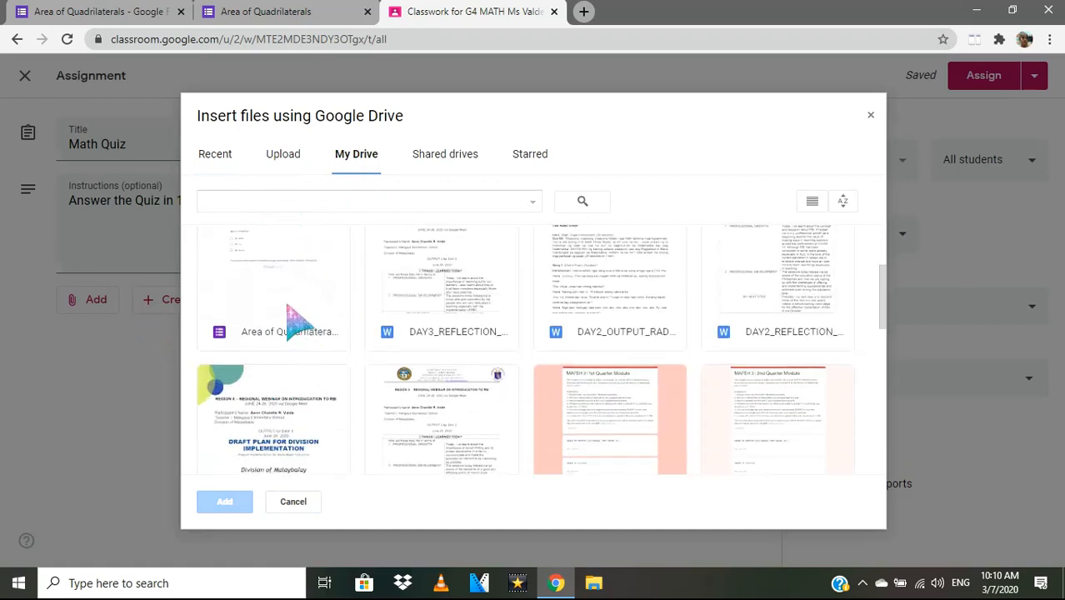
pyautogui.click(297, 323)
pyautogui.click(225, 502)
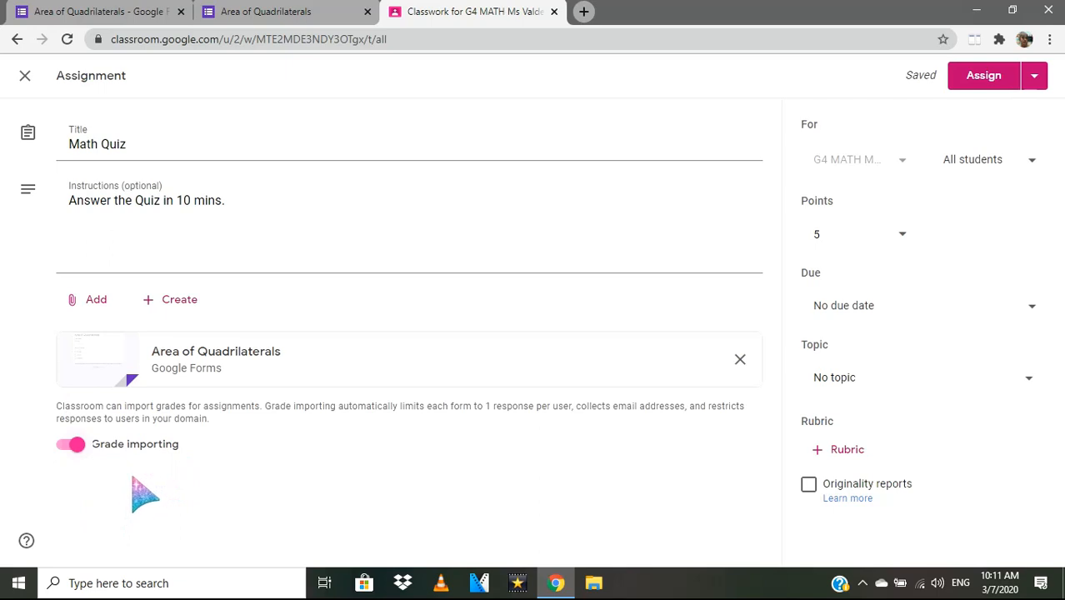
pyautogui.click(984, 75)
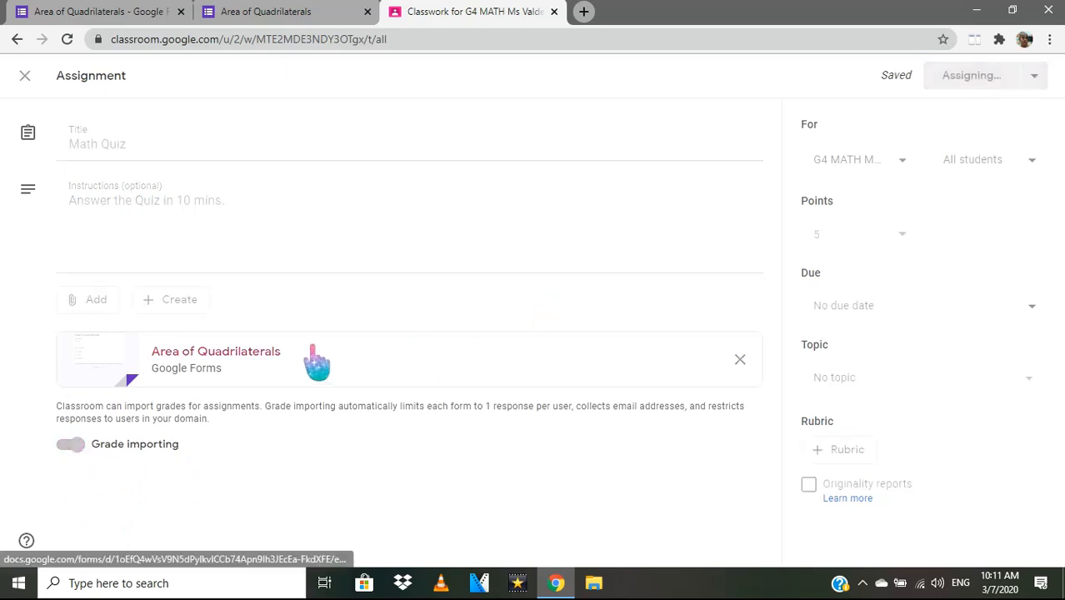
# Step: Open the posted Math Quiz from the class stream and check its attached form by choosing the first teacher and viewing that section
pyautogui.click(384, 93)
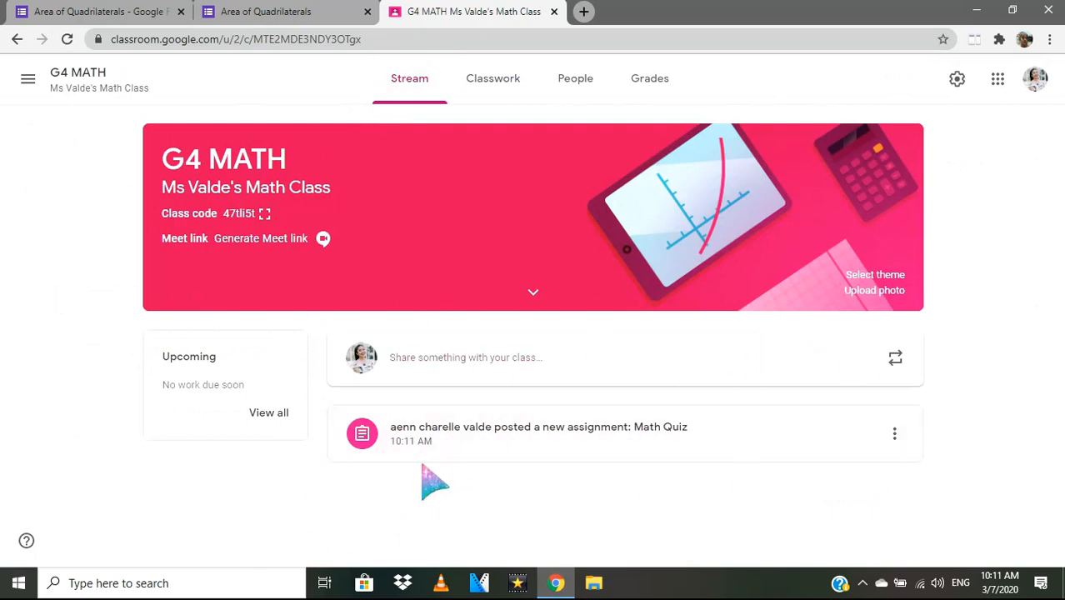
pyautogui.click(469, 458)
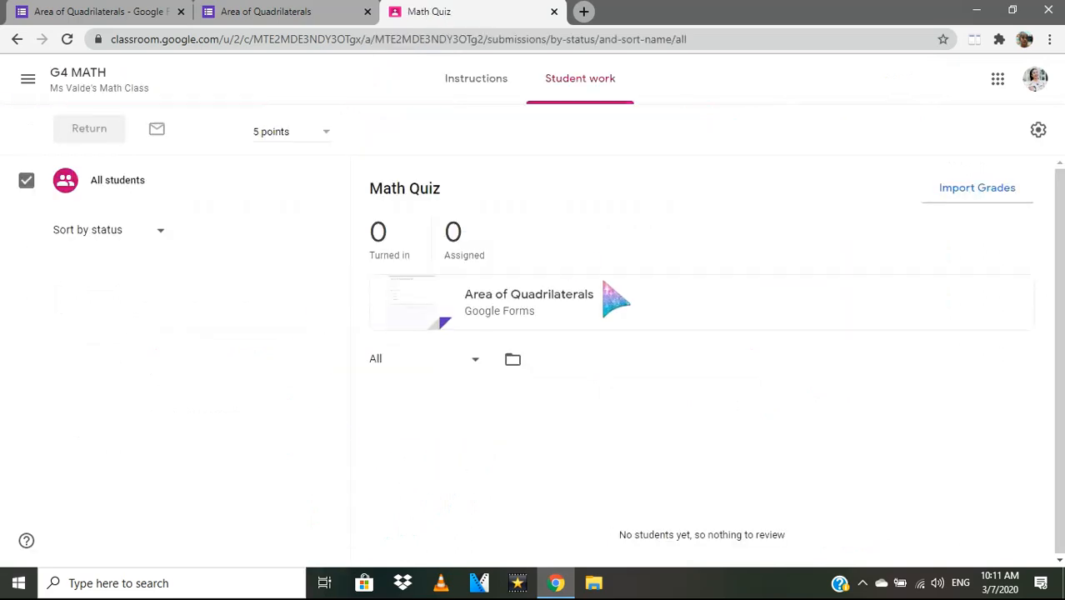
pyautogui.click(410, 313)
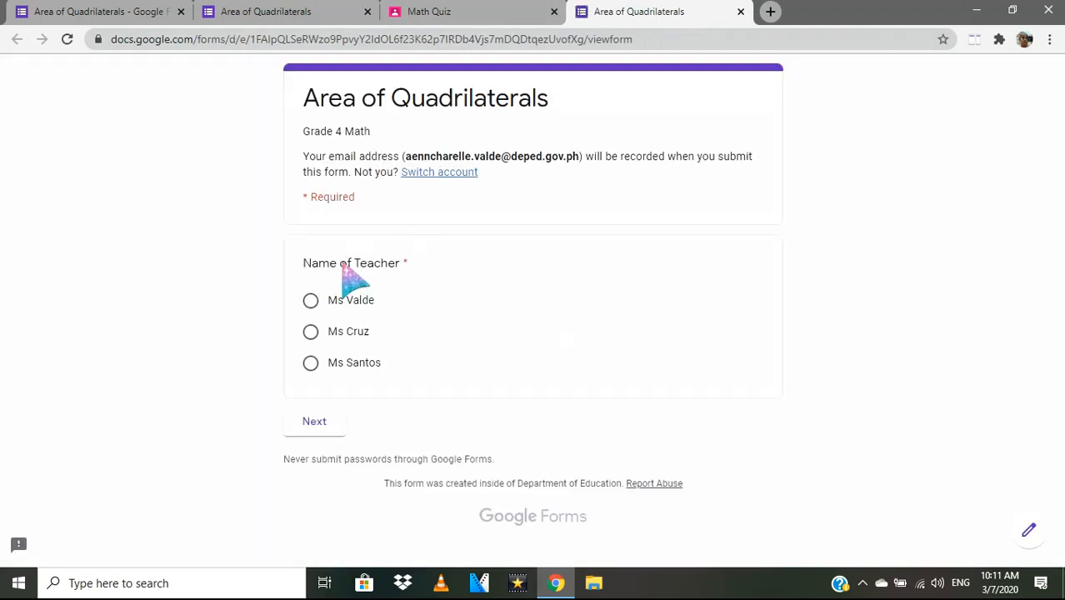
pyautogui.click(338, 301)
pyautogui.click(325, 423)
pyautogui.scroll(-1, 521, 248)
pyautogui.scroll(1, 519, 250)
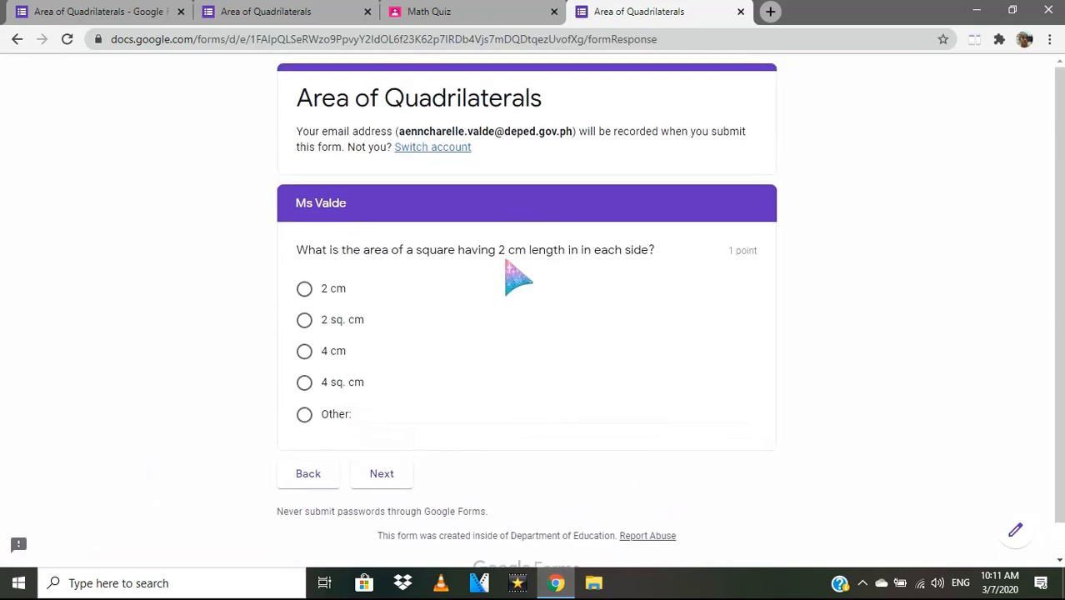
# Step: Close the opened form, the Math Quiz page and the quiz preview
pyautogui.click(739, 13)
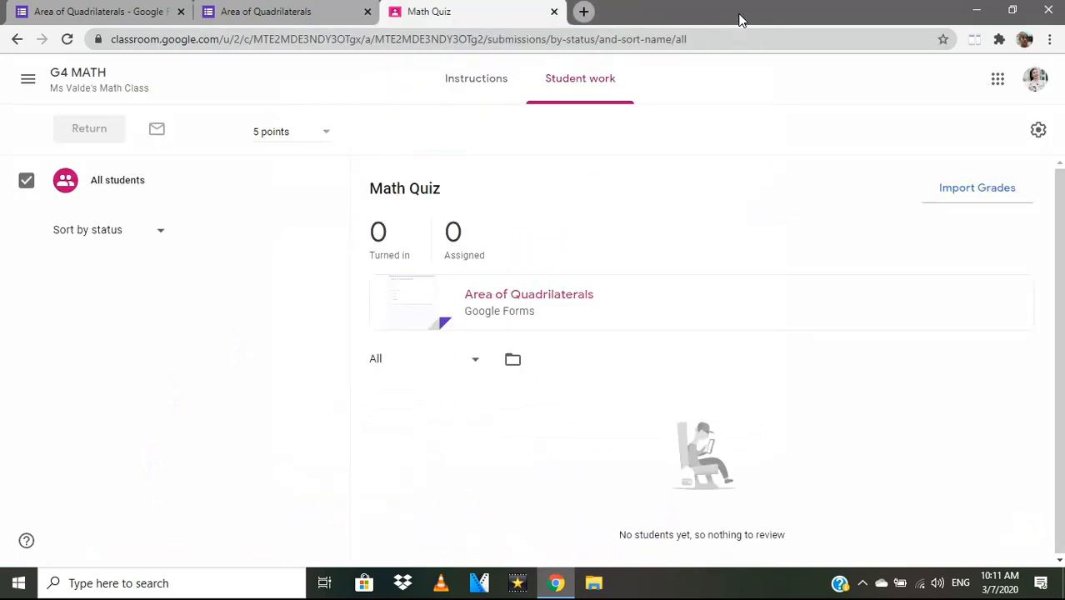
pyautogui.click(554, 13)
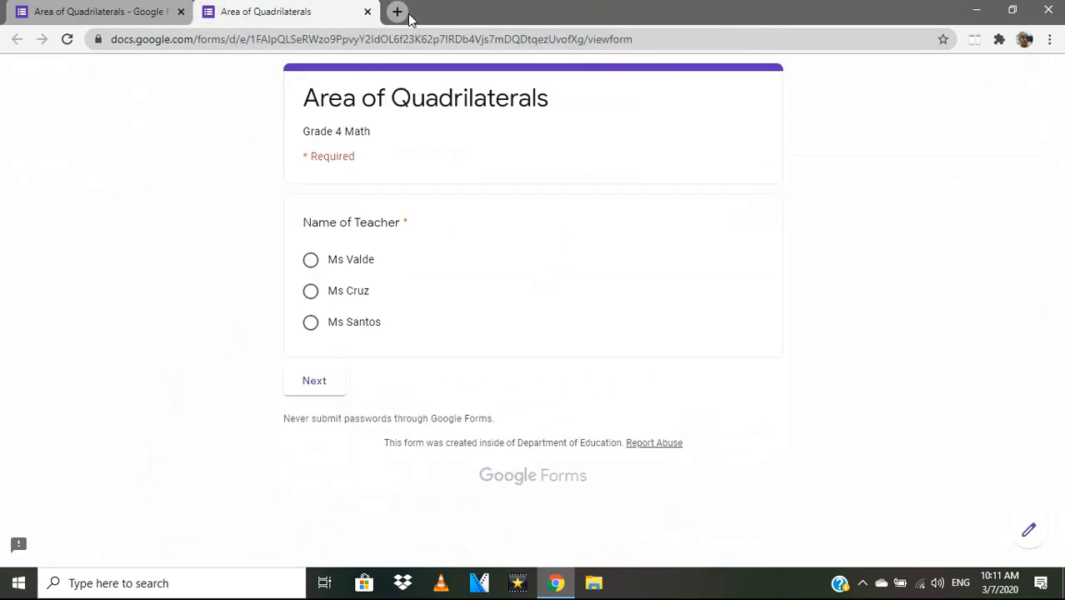
pyautogui.click(367, 12)
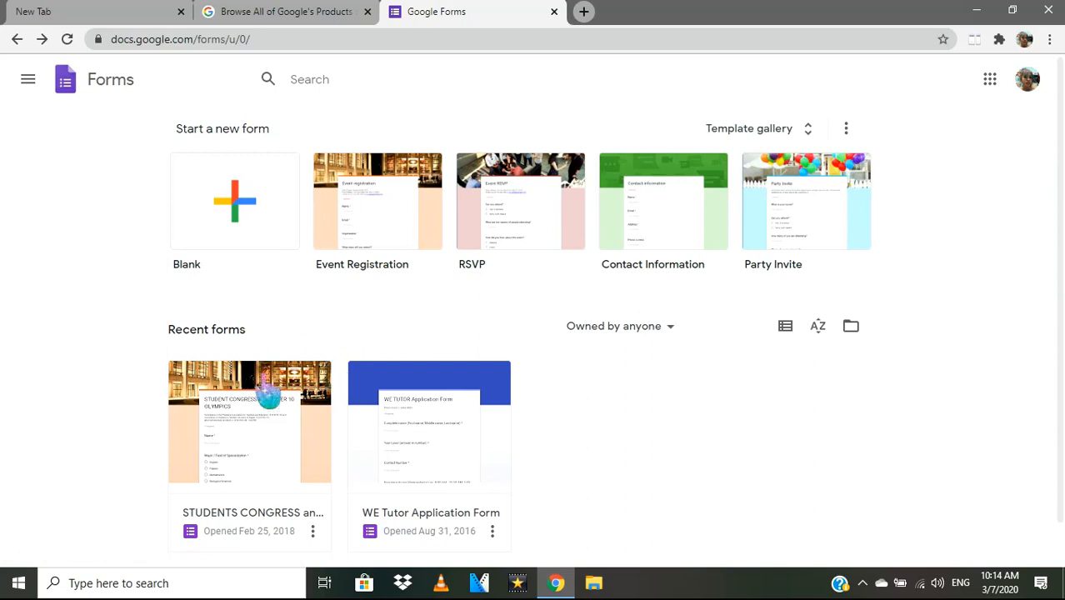
# Step: Create a blank form and open the G Suite Marketplace of add-ons for it
pyautogui.click(240, 240)
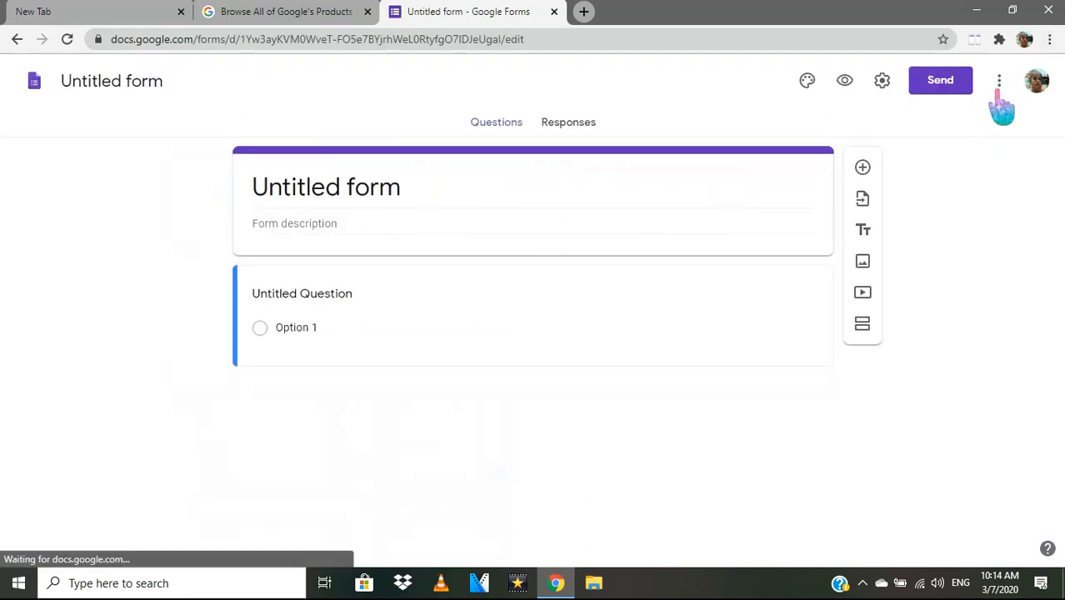
pyautogui.click(999, 80)
pyautogui.click(971, 425)
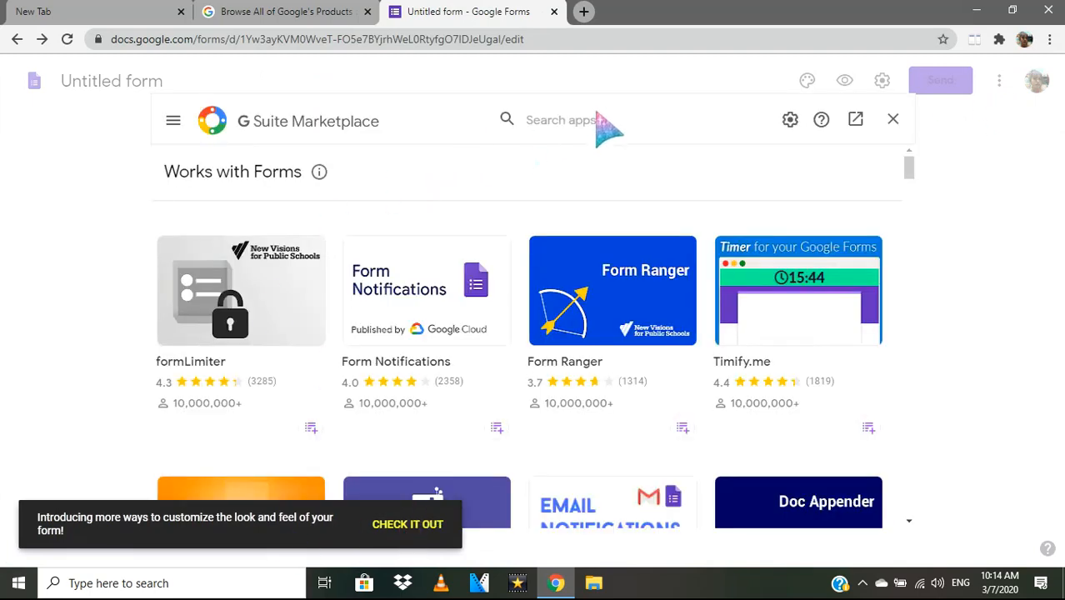
# Step: Find and install the Certify'em add-on, and close the marketplace
pyautogui.scroll(-2, 463, 330)
pyautogui.scroll(-3, 463, 329)
pyautogui.click(392, 342)
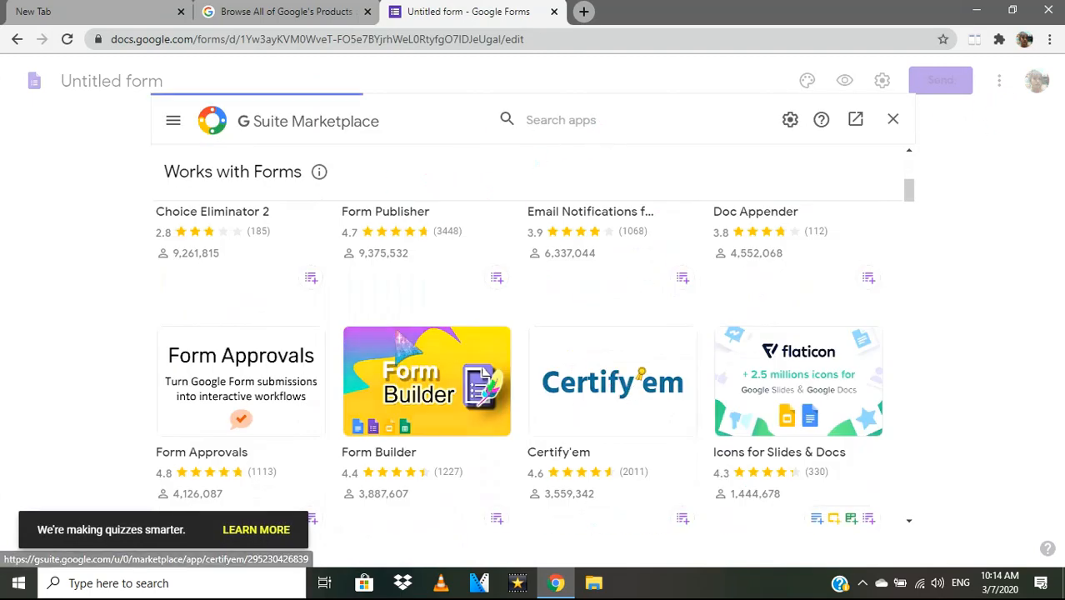
pyautogui.click(475, 301)
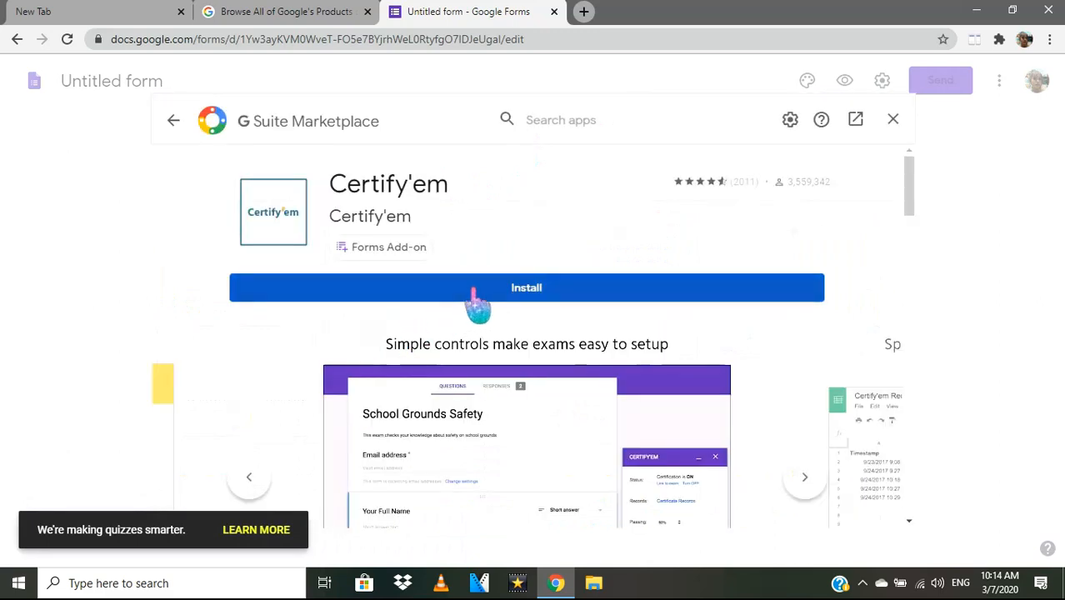
pyautogui.click(618, 401)
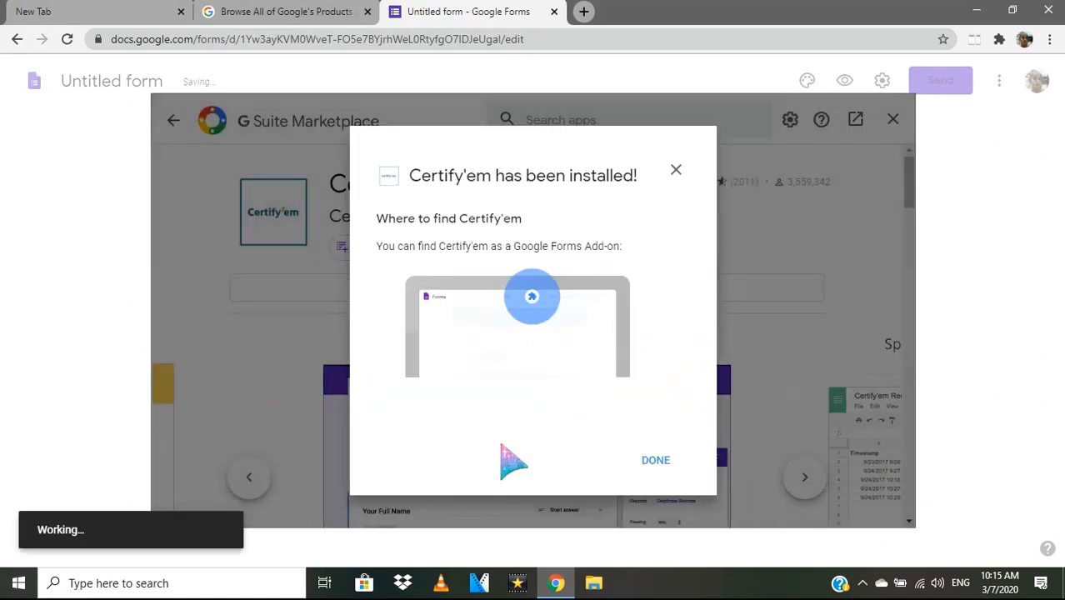
pyautogui.click(637, 465)
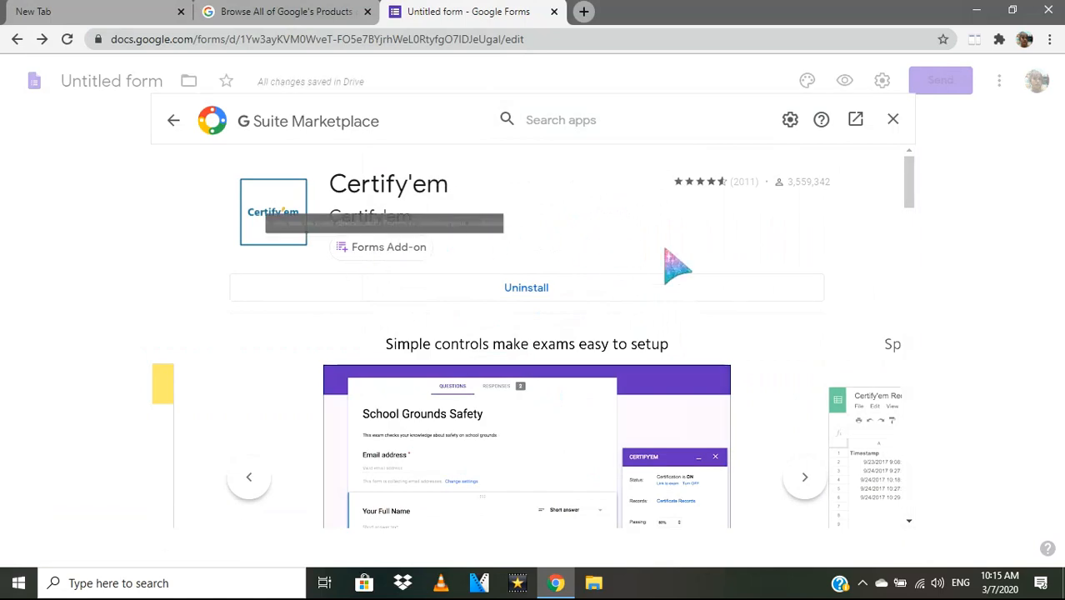
pyautogui.click(892, 119)
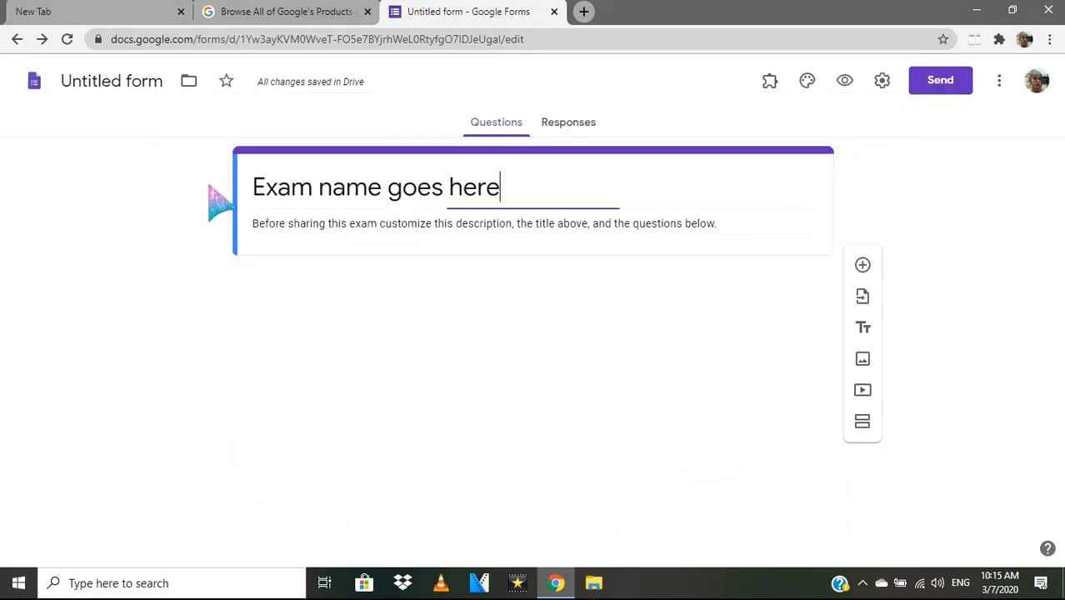
# Step: Open the installed Certify'em add-on to view its options and close it
pyautogui.click(755, 84)
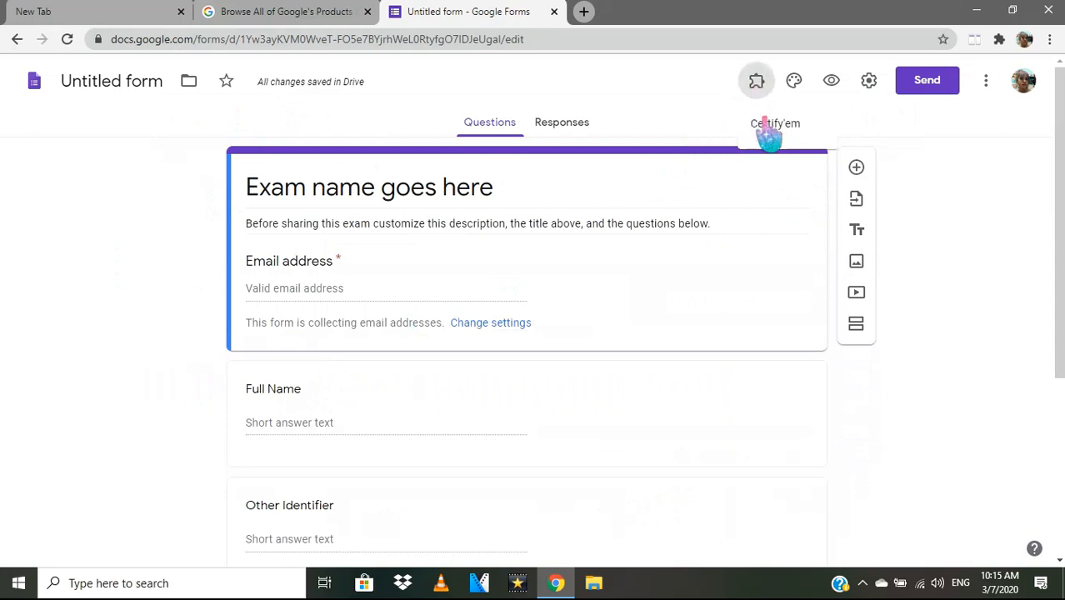
pyautogui.click(749, 124)
pyautogui.click(573, 113)
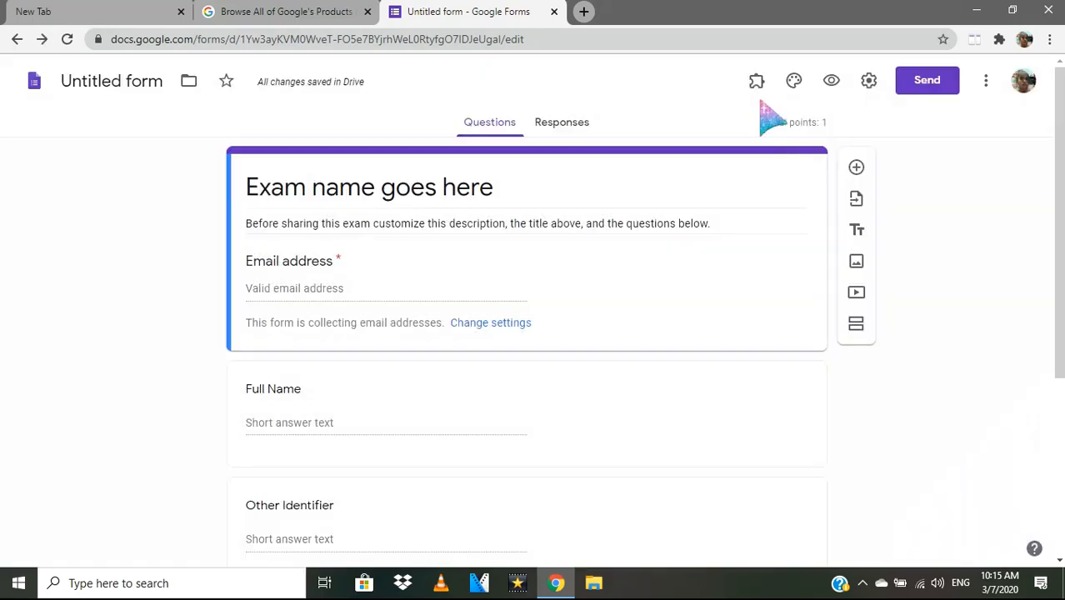
pyautogui.click(756, 83)
pyautogui.click(762, 125)
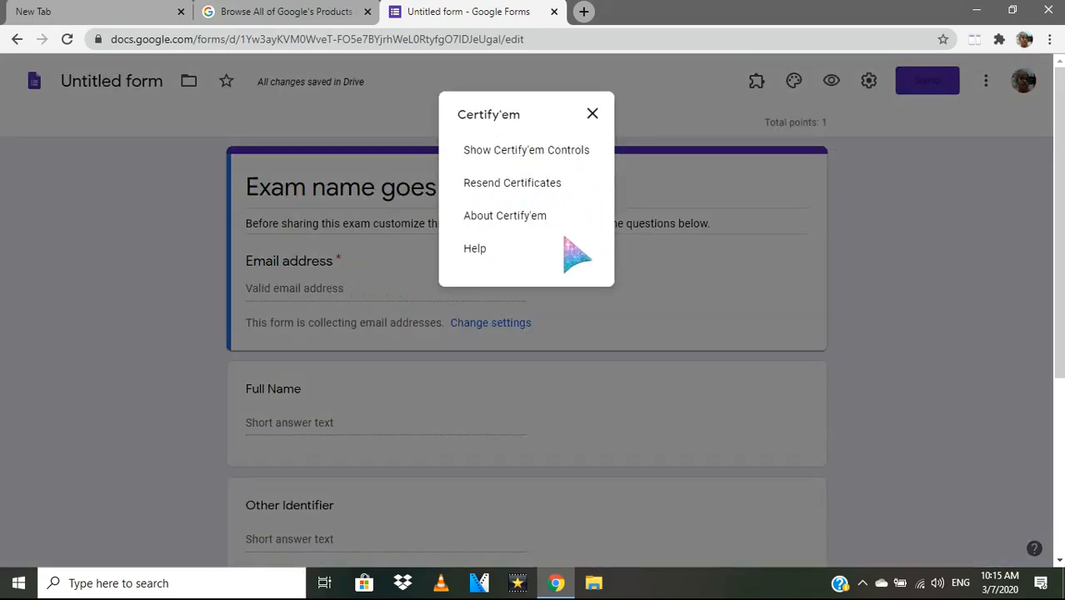
pyautogui.click(591, 114)
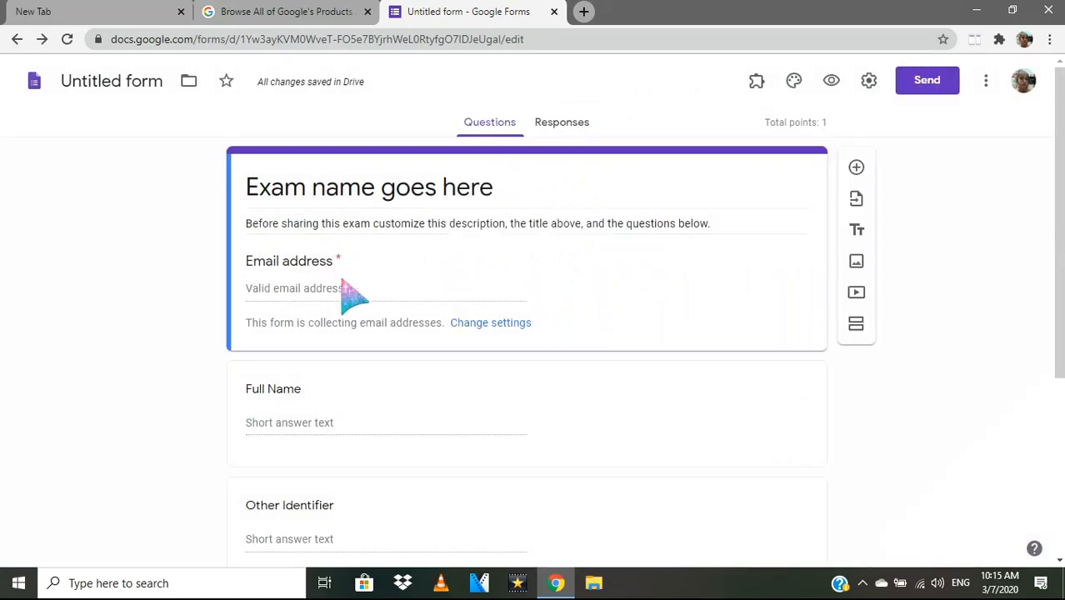
# Step: Title the form "Webinar on Teaching Math Online" and set its description to "July 1, 2020 via Google Meet"
pyautogui.tripleClick(374, 198)
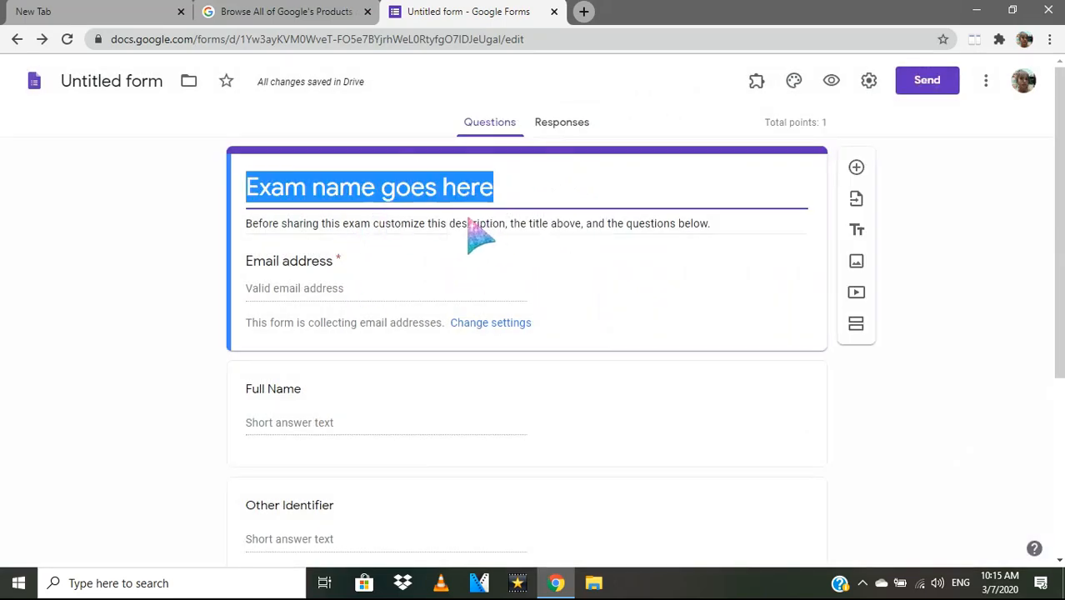
pyautogui.press('BackSpace')
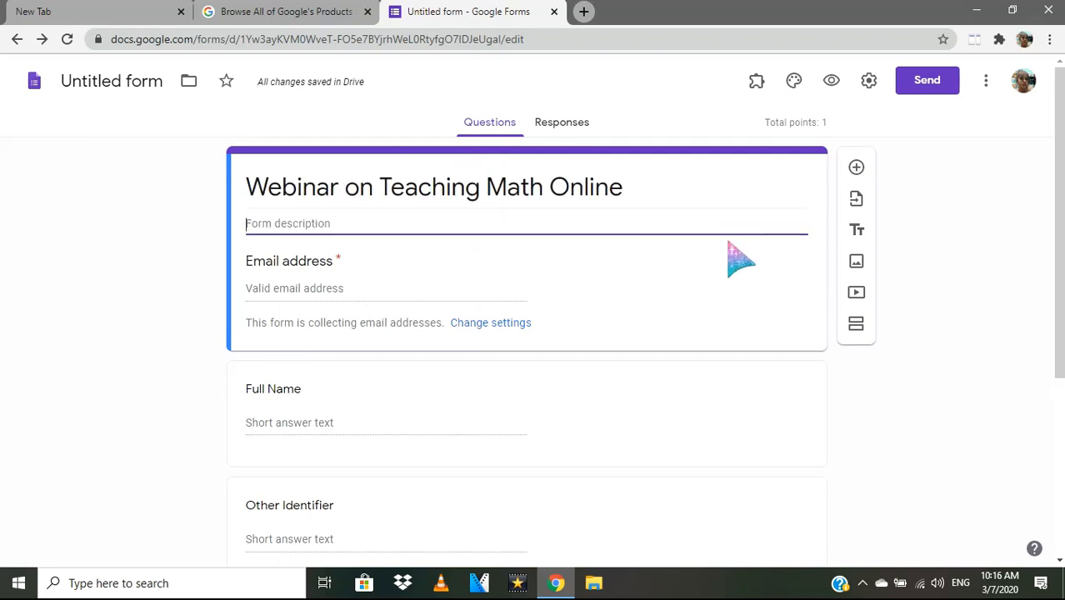
pyautogui.write('July 1, 2020 ')
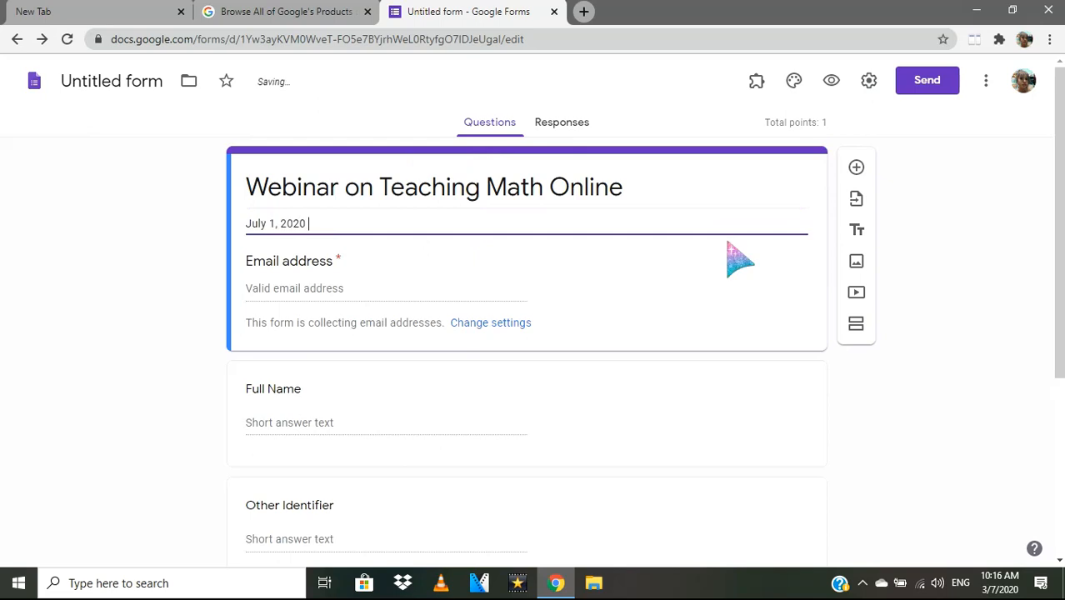
pyautogui.write('via Google Meet')
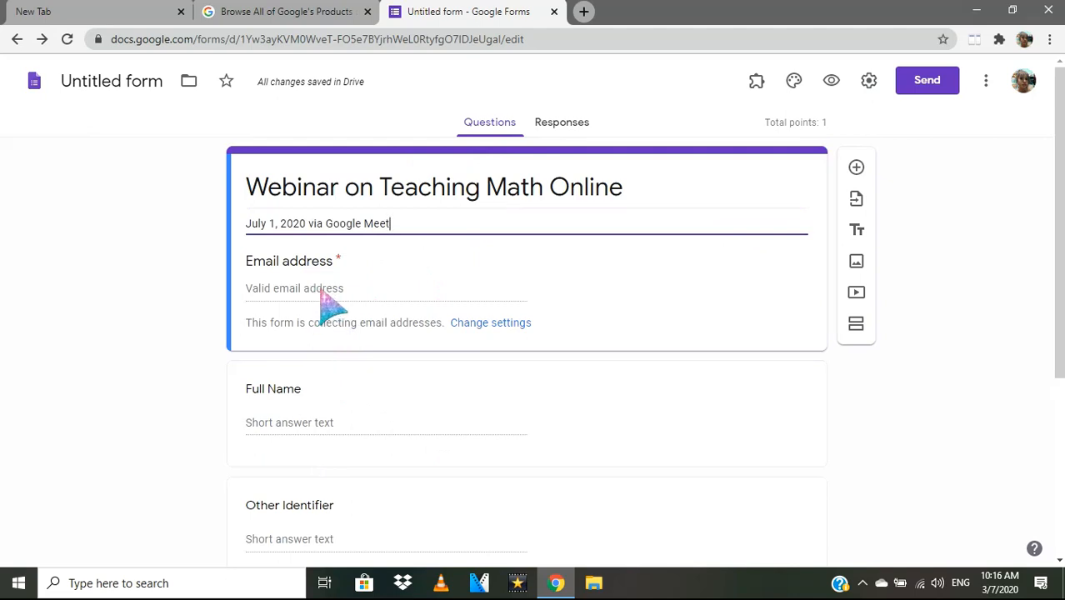
# Step: Make the Full Name question required
pyautogui.scroll(-1, 334, 313)
pyautogui.scroll(-1, 417, 309)
pyautogui.click(639, 260)
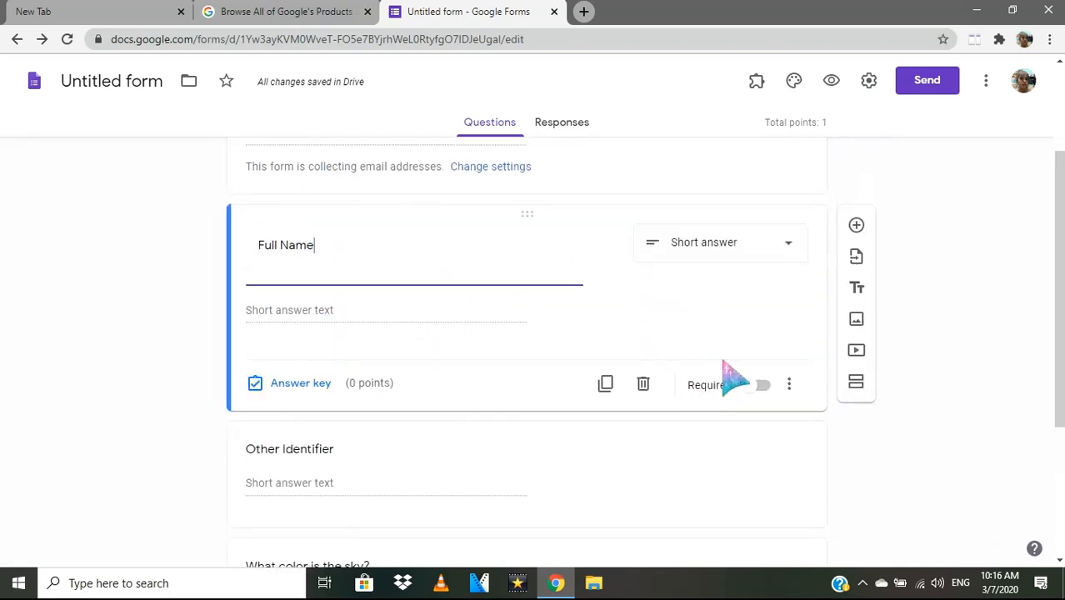
pyautogui.click(760, 387)
# Step: Turn the Other Identifier question into a required dropdown titled "Math Grade Level being taught" with options Grade 6, Grade 10 and Grade 12
pyautogui.scroll(-2, 423, 418)
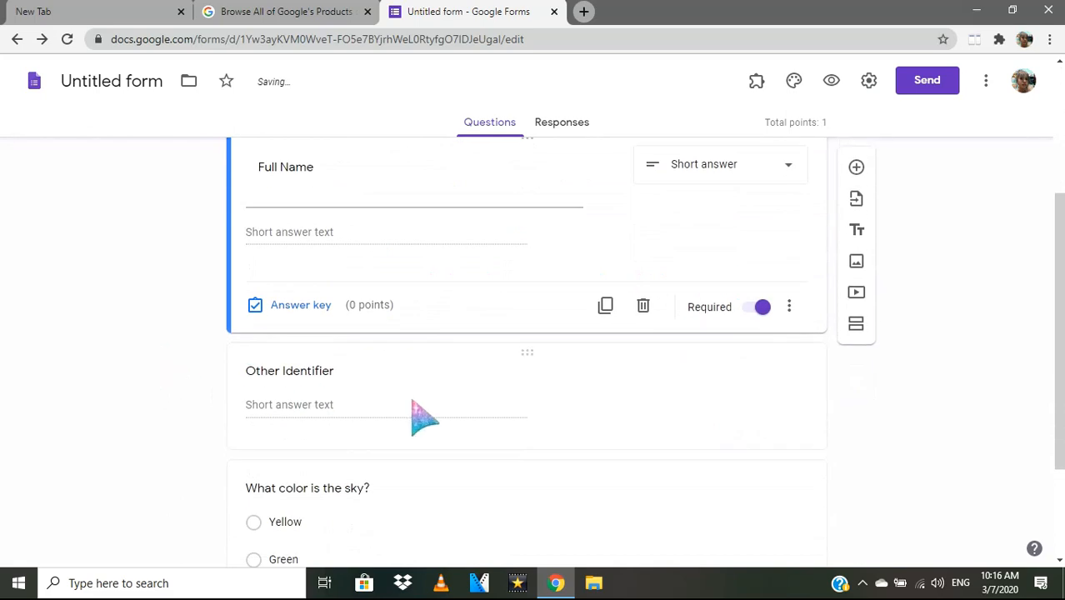
pyautogui.click(533, 337)
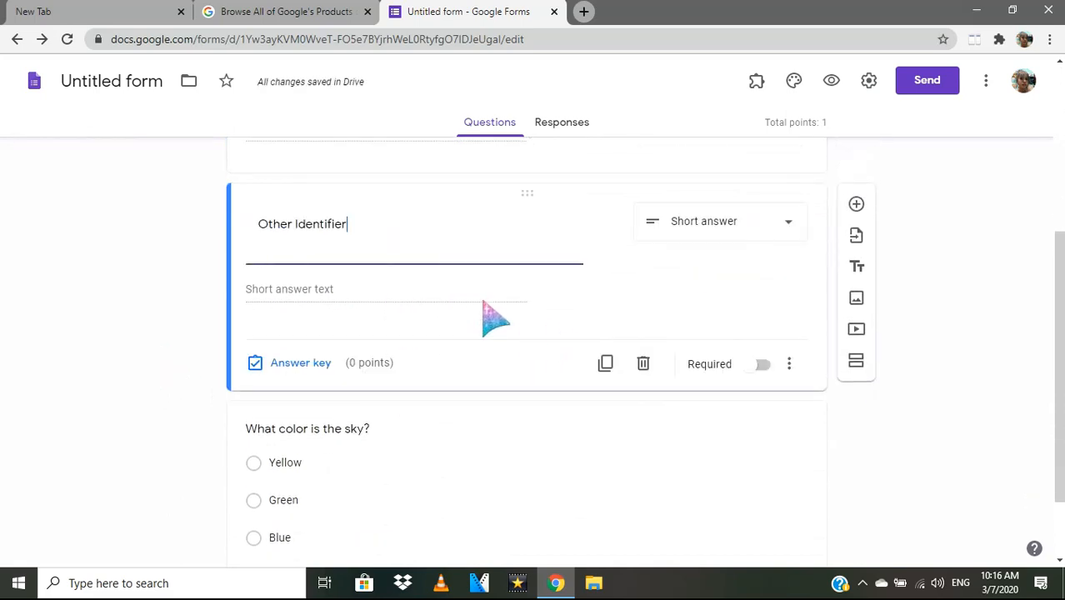
pyautogui.moveTo(346, 225); pyautogui.dragTo(226, 269)
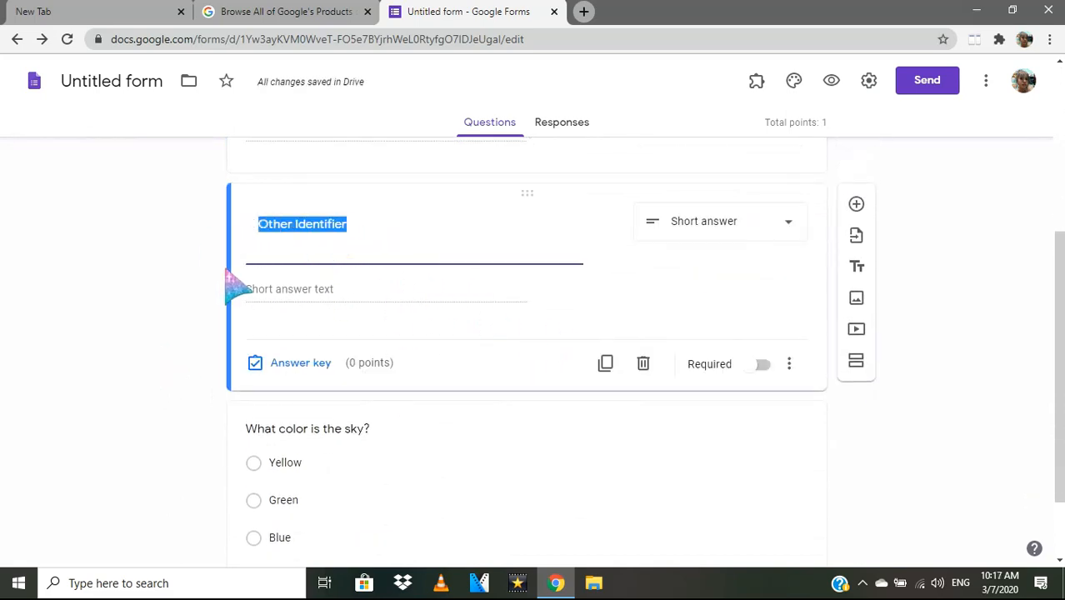
pyautogui.write('Math Grade Level being taught')
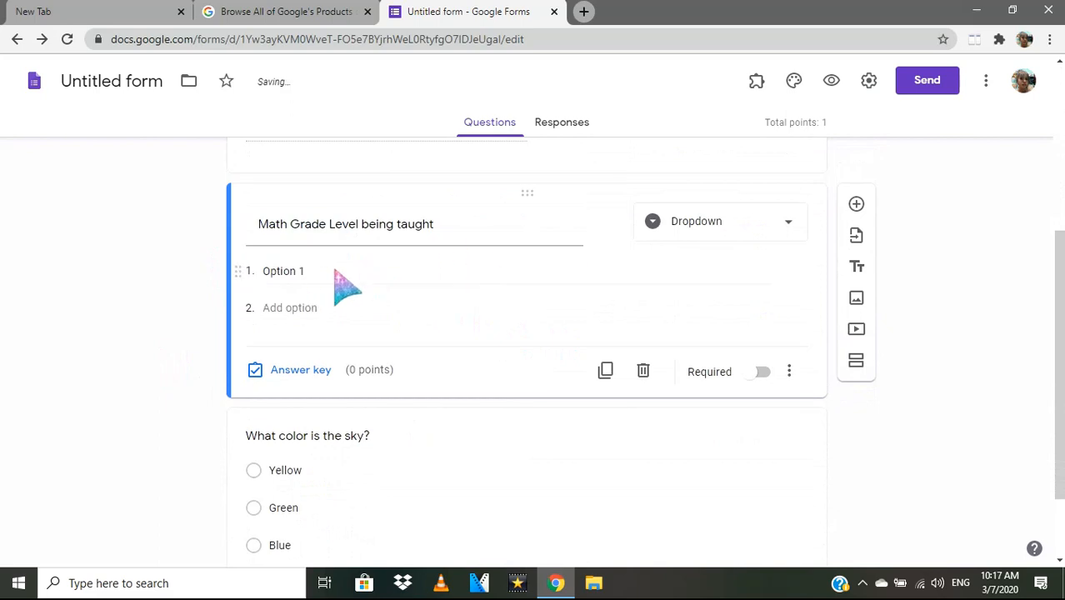
pyautogui.click(324, 281)
pyautogui.write('Grade 6 Grade 10')
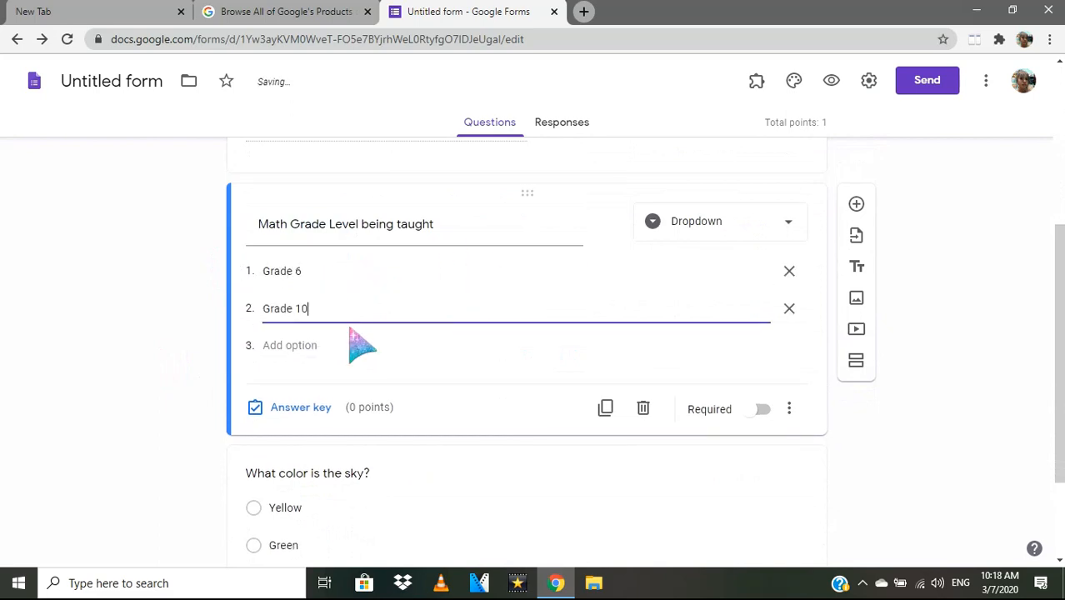
pyautogui.click(283, 346)
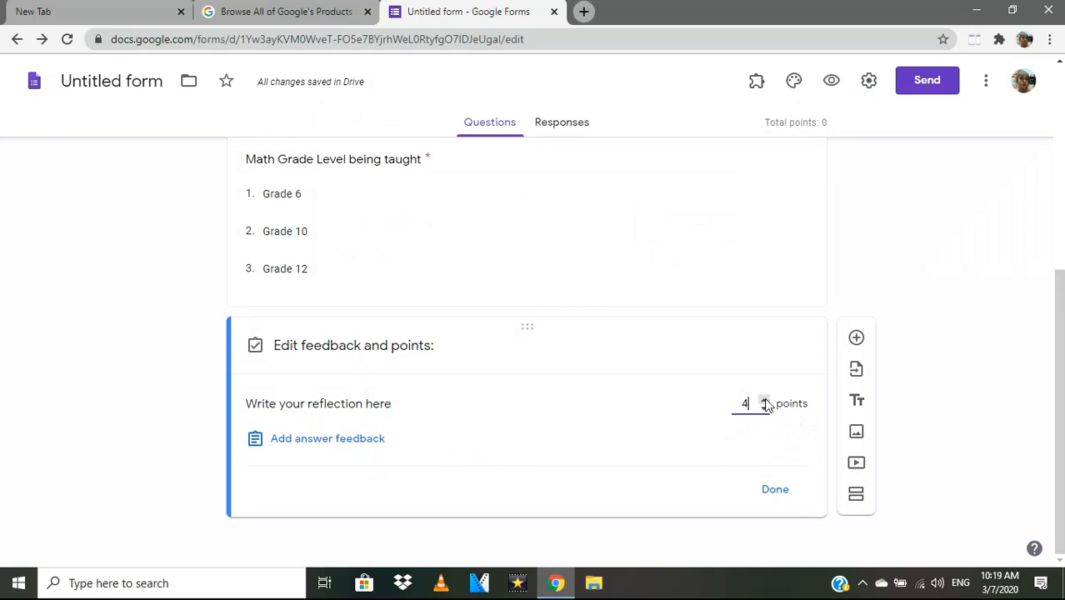
# Step: Set the "Write your reflection here" paragraph question to 5 points and required, and open the form preview
pyautogui.click(773, 496)
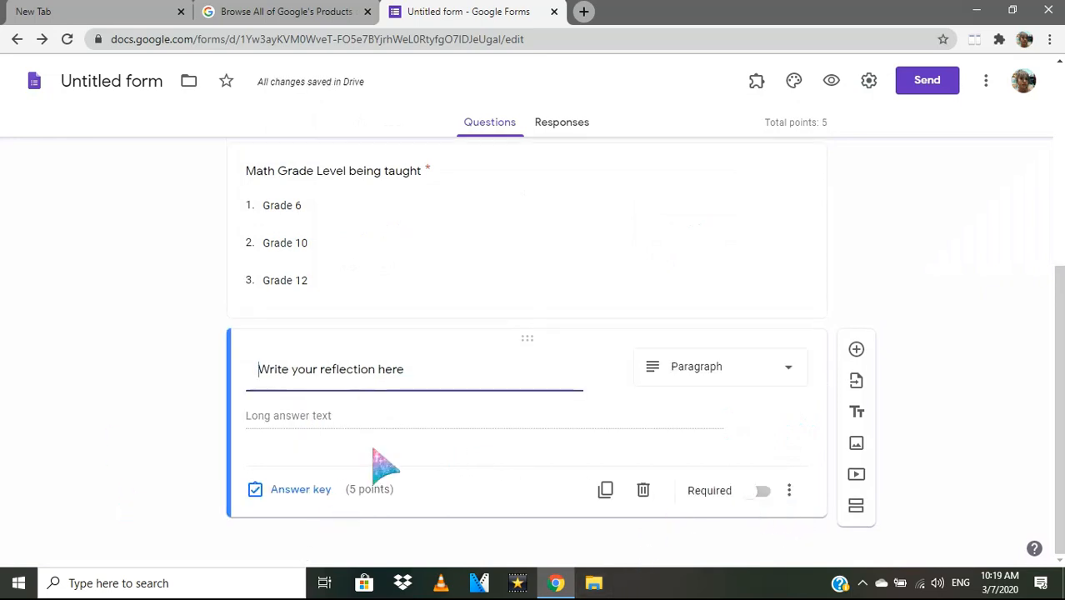
pyautogui.click(760, 493)
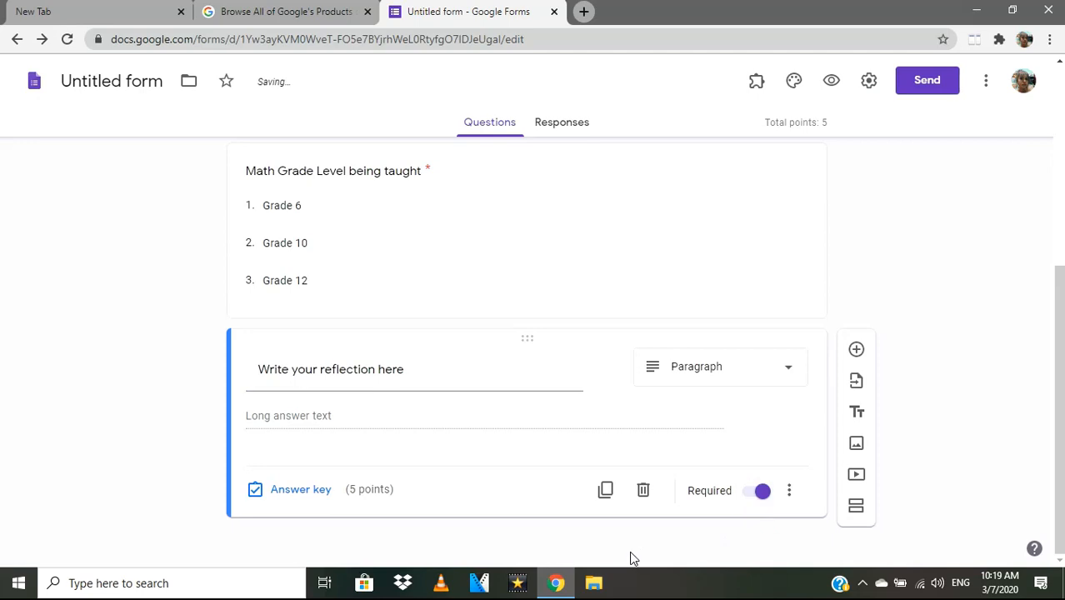
pyautogui.click(830, 94)
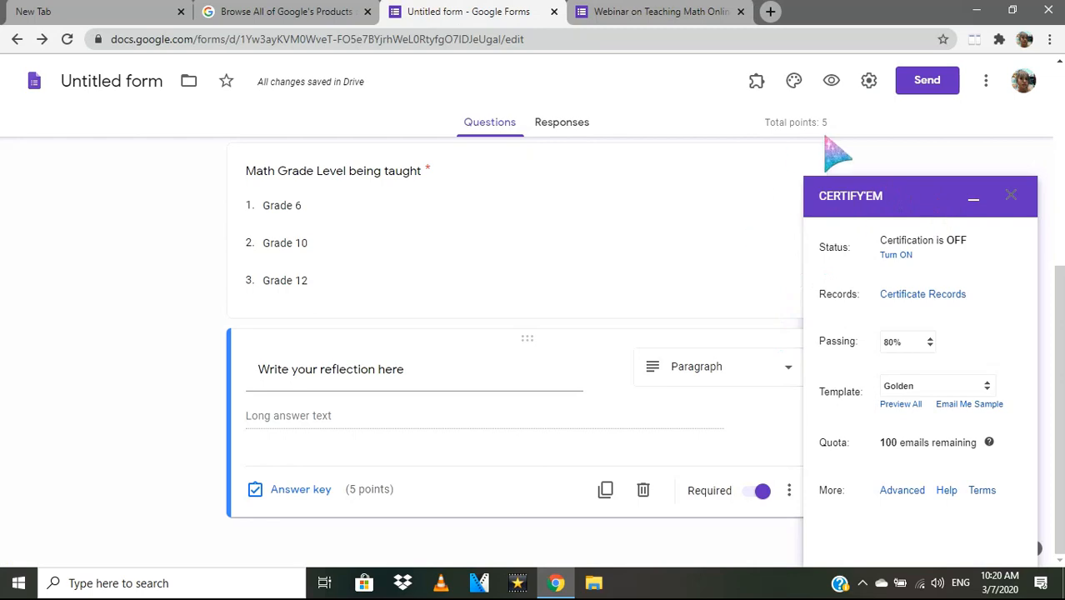
# Step: Show the Certify'em controls for the form and turn certification on
pyautogui.click(973, 200)
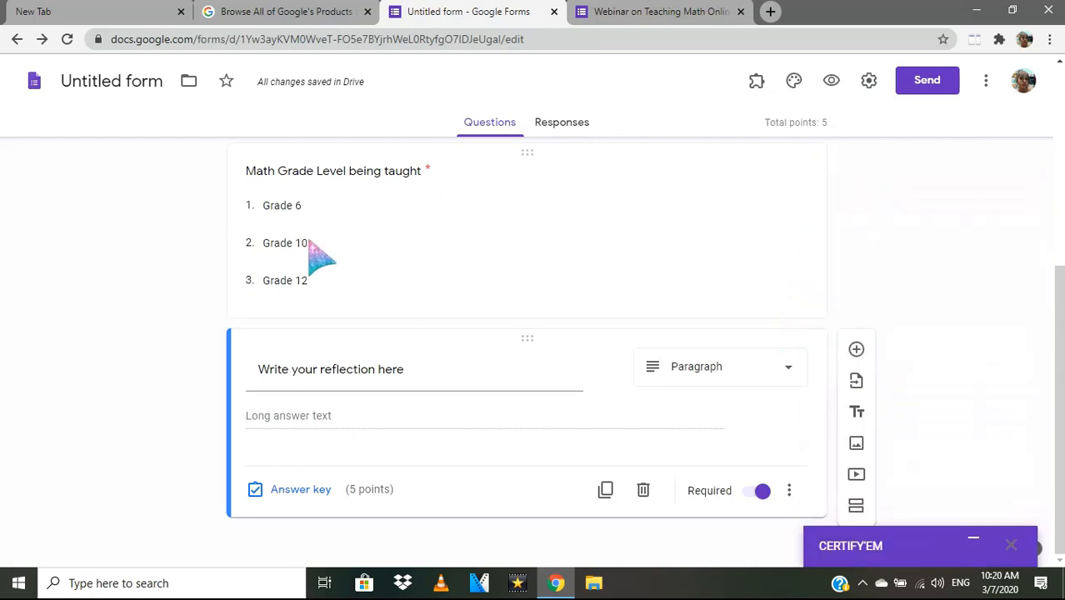
pyautogui.click(754, 81)
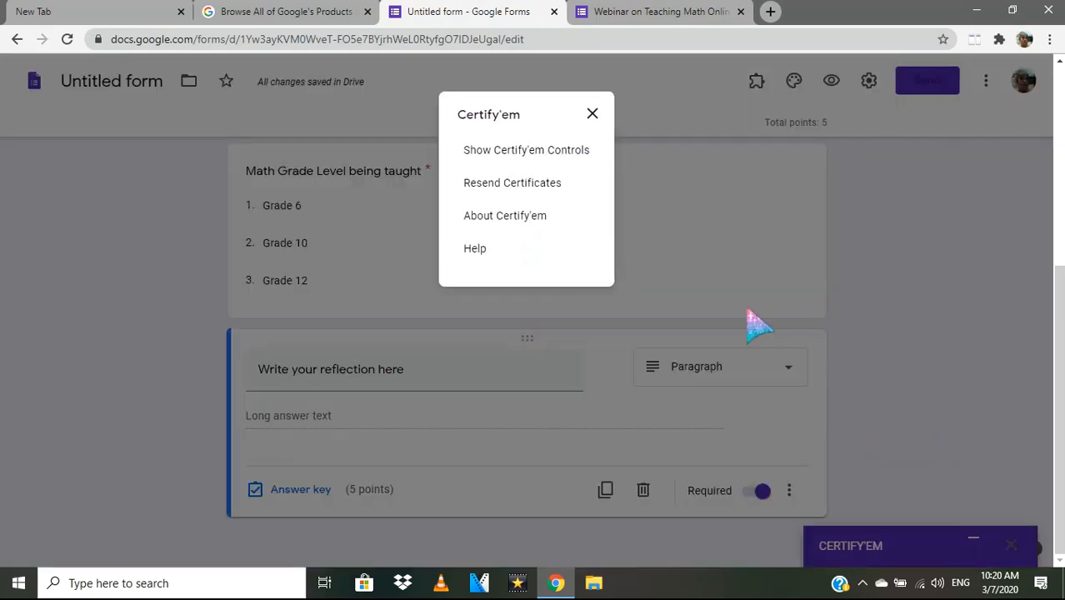
pyautogui.click(524, 149)
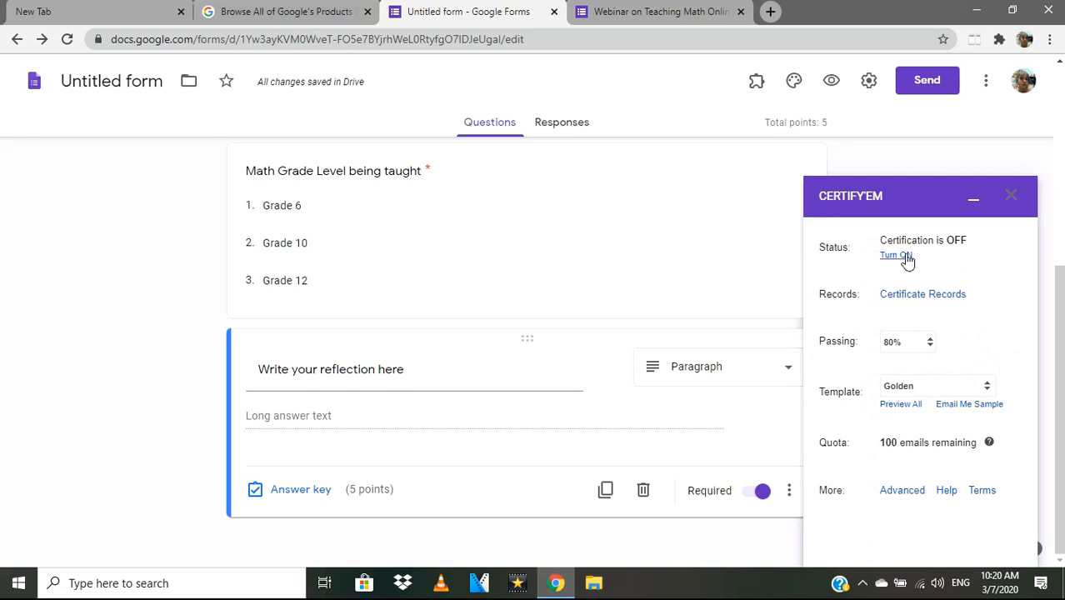
pyautogui.click(898, 256)
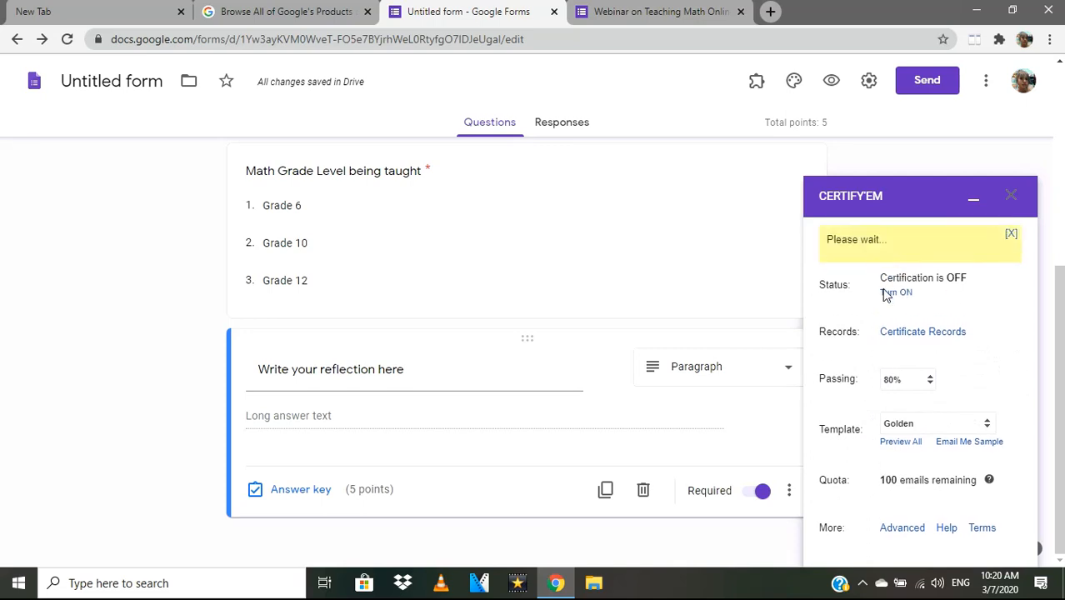
# Step: Preview the available Certify'em certificate templates, close their page and minimize the add-on's controls
pyautogui.click(952, 386)
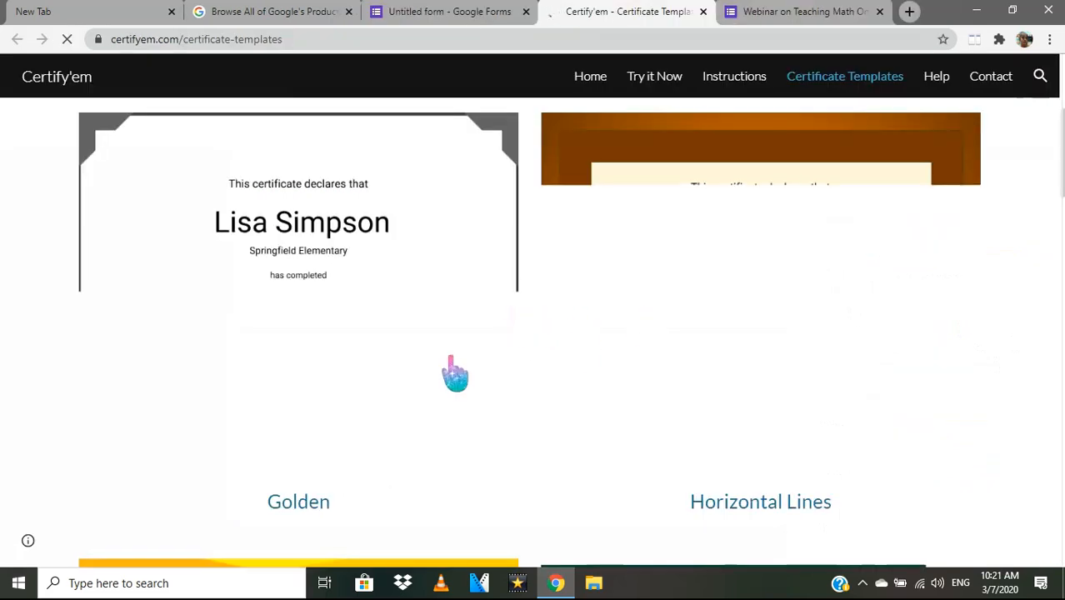
pyautogui.scroll(1, 450, 357)
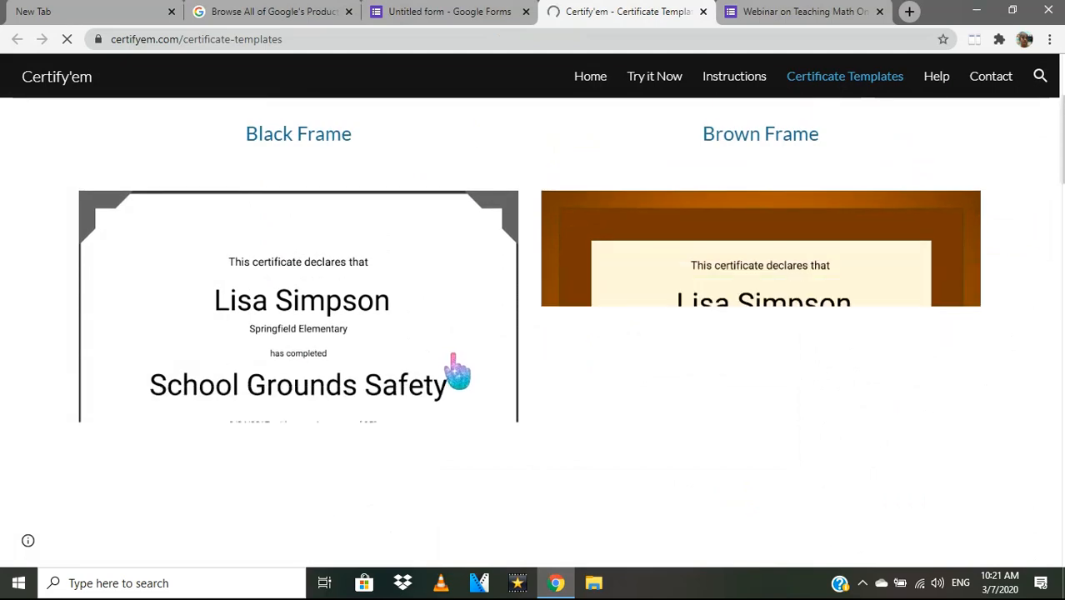
pyautogui.scroll(2, 561, 371)
pyautogui.hotkey('ctrl', 'w')
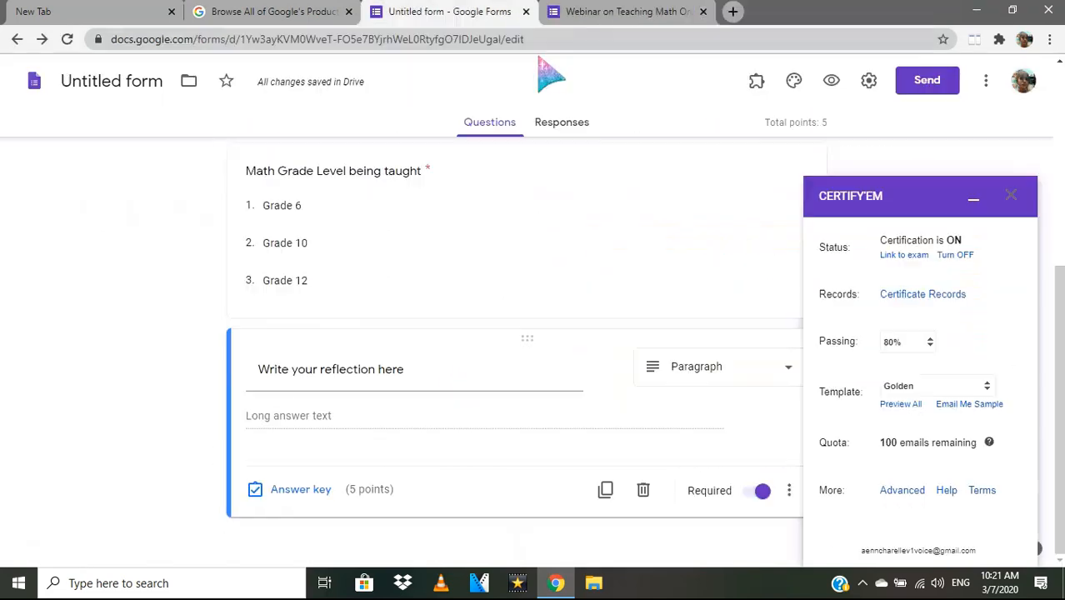
pyautogui.click(973, 198)
# Step: Switch to the webinar form's preview and fill in the respondent's email address and full name
pyautogui.scroll(5, 709, 288)
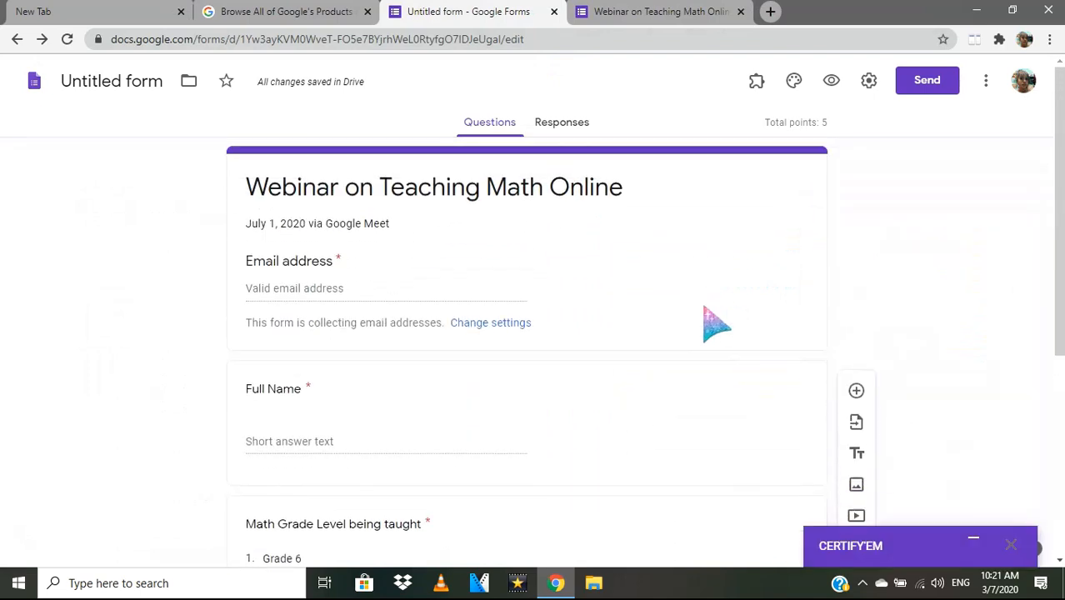
pyautogui.click(654, 13)
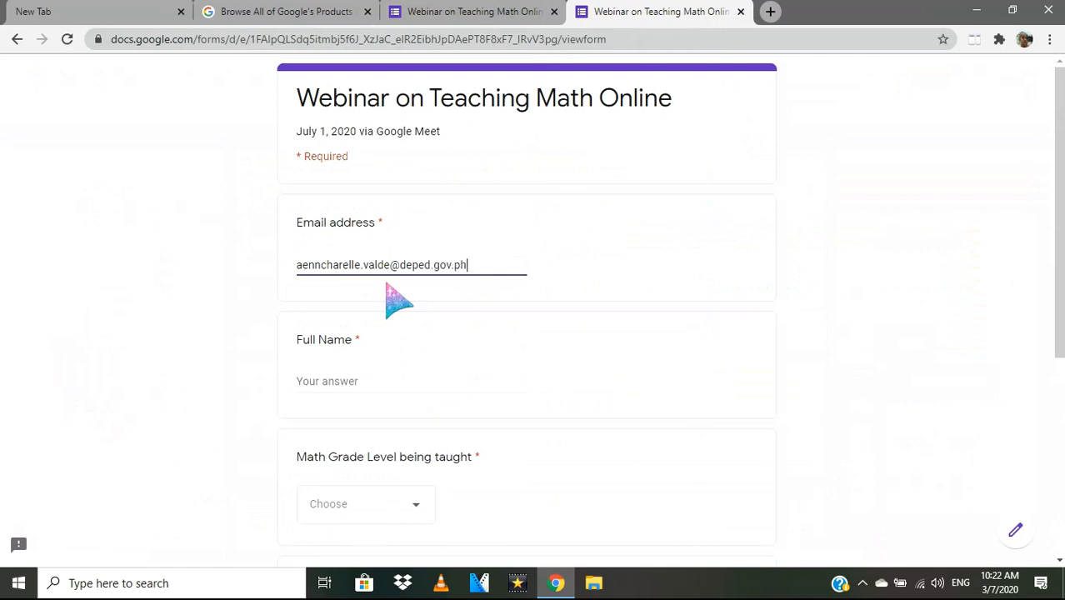
pyautogui.click(394, 381)
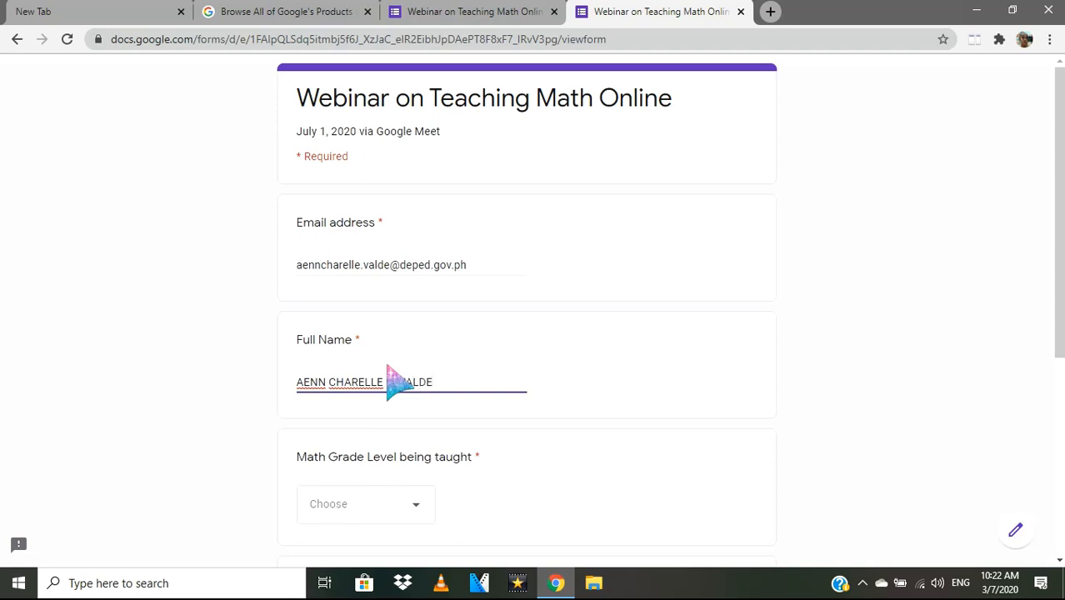
# Step: Answer Grade 6 and "THIS IS MY REFLECTION", and submit the form with a copy of the responses requested
pyautogui.scroll(-2, 419, 387)
pyautogui.click(397, 357)
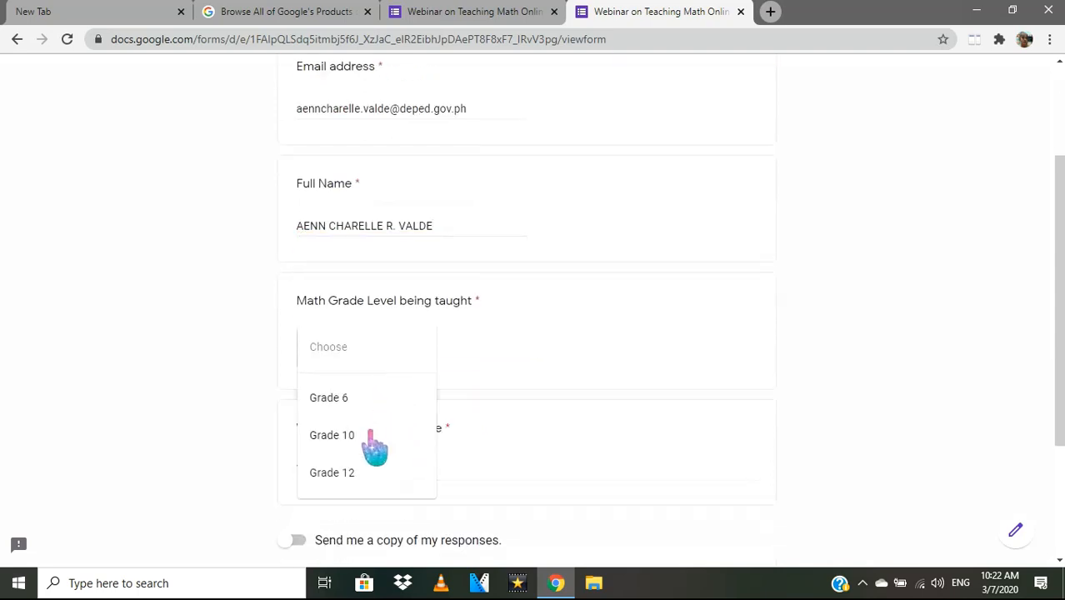
pyautogui.click(370, 399)
pyautogui.scroll(-2, 375, 352)
pyautogui.click(374, 313)
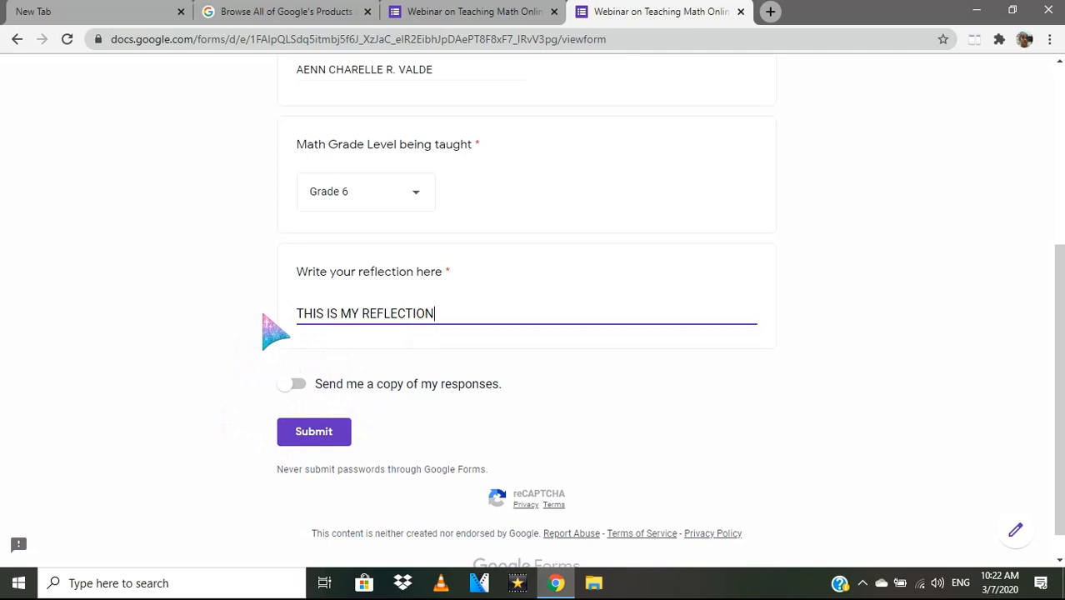
pyautogui.click(291, 383)
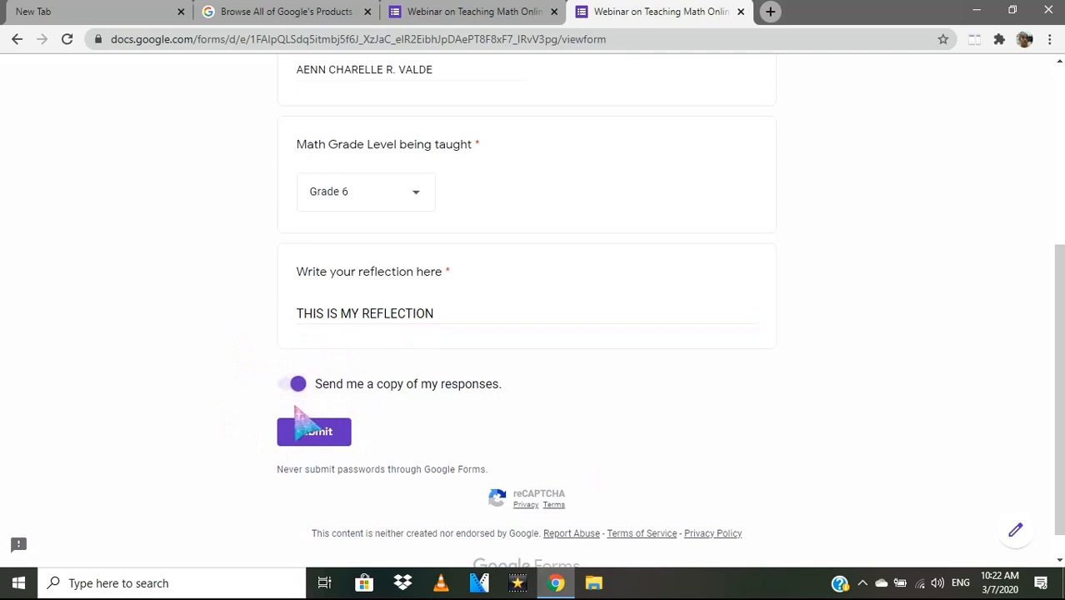
pyautogui.click(325, 441)
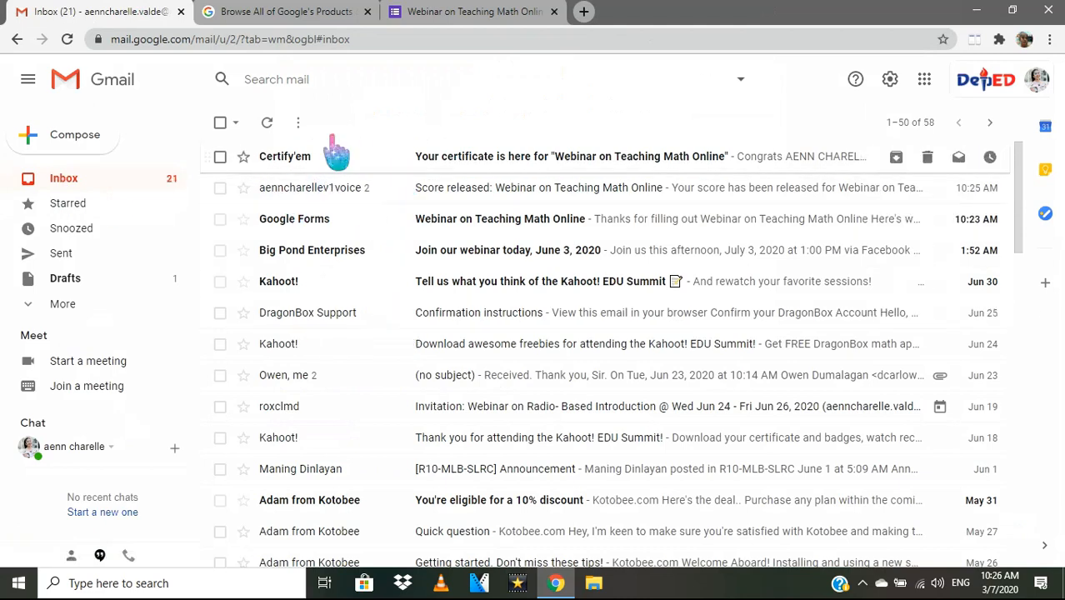
# Step: Open the Certify'em certificate email in the Gmail inbox and view its attached PDF certificate
pyautogui.click(342, 159)
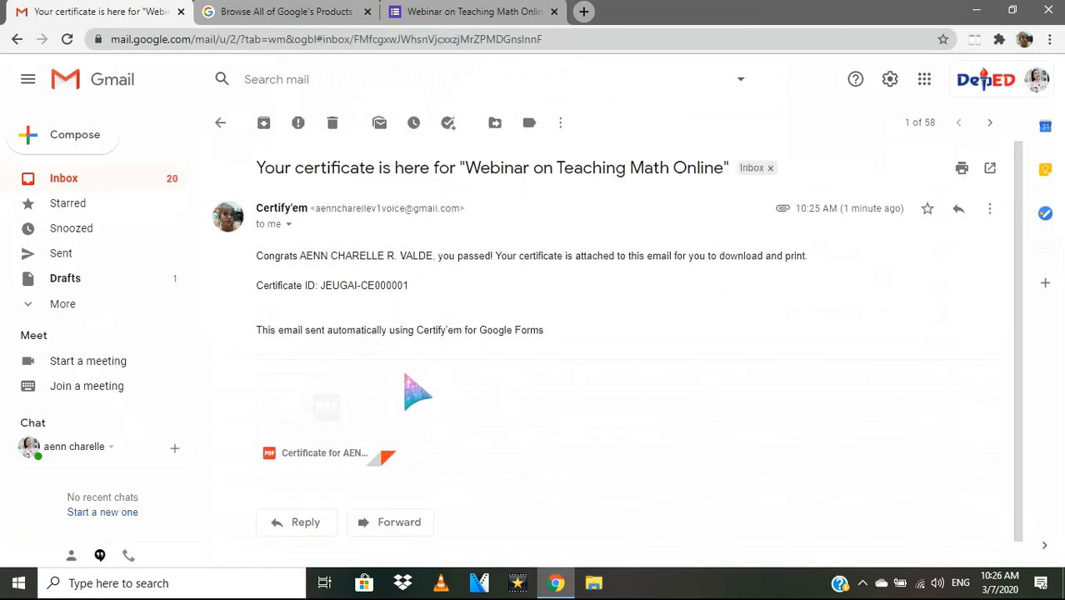
pyautogui.scroll(-1, 521, 385)
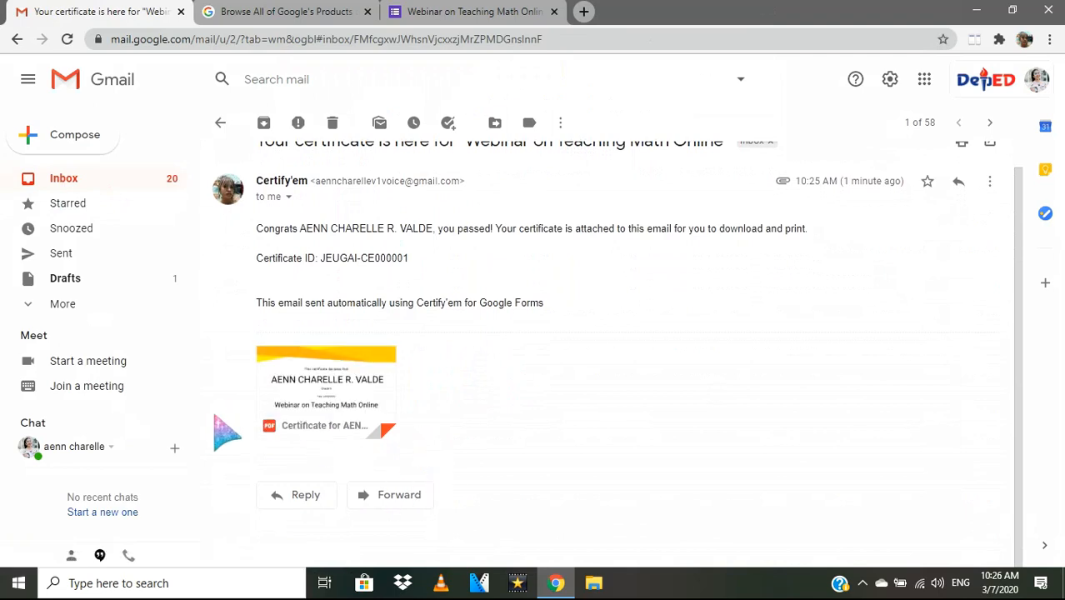
pyautogui.click(342, 385)
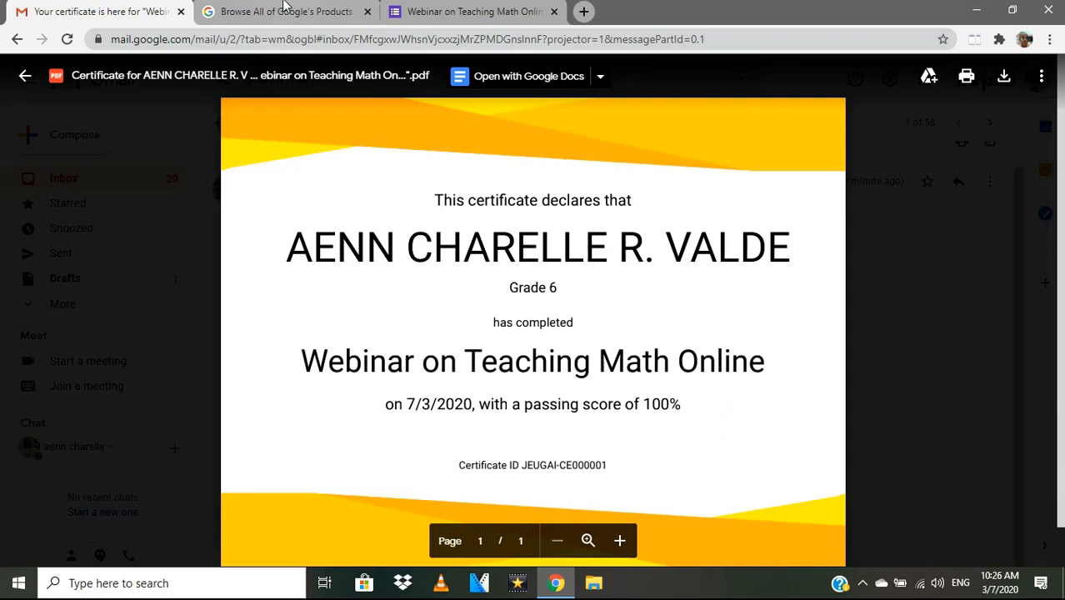
# Step: Review the individual response to the webinar form in Google Forms, and return to the certificate in Gmail
pyautogui.click(418, 20)
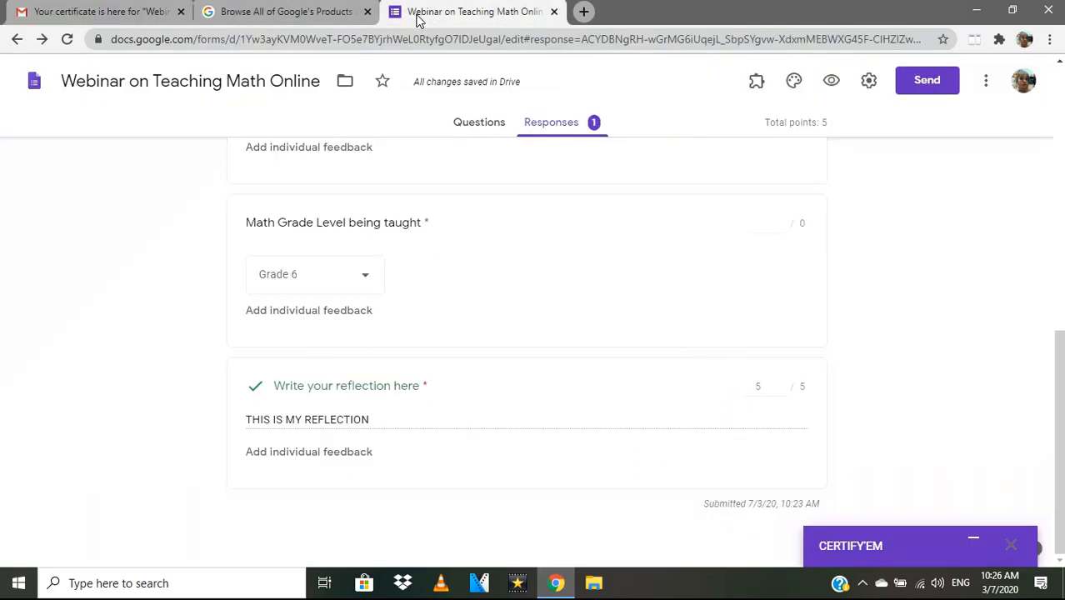
pyautogui.scroll(7, 739, 333)
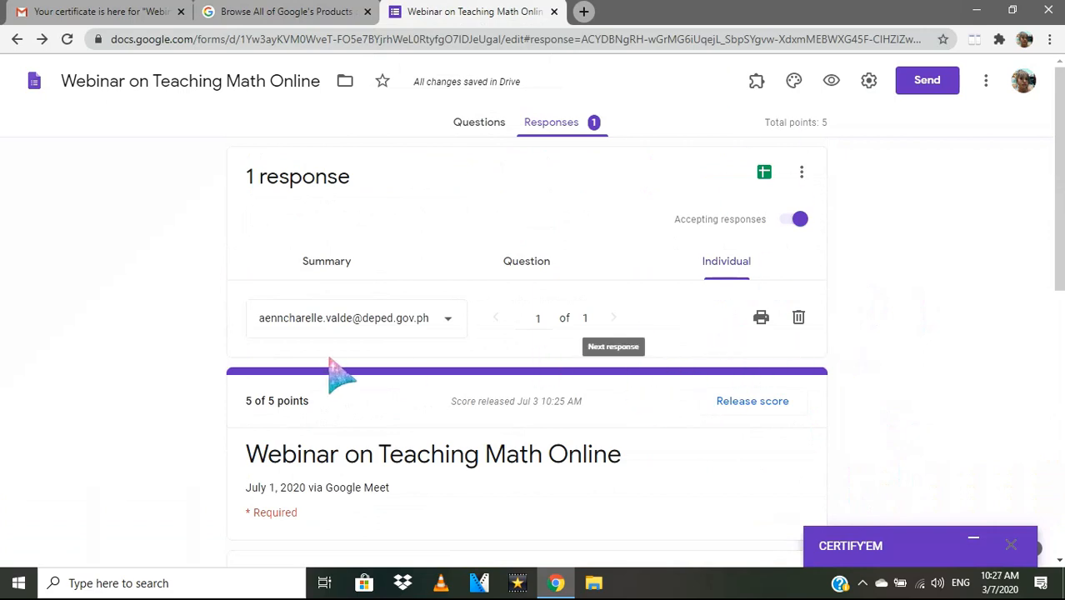
pyautogui.click(125, 12)
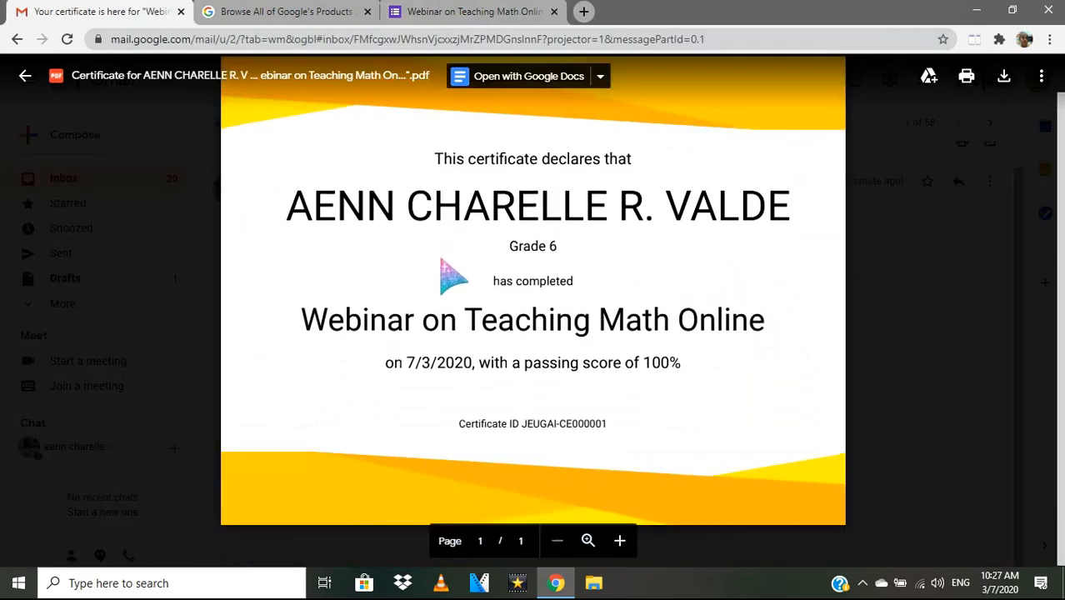